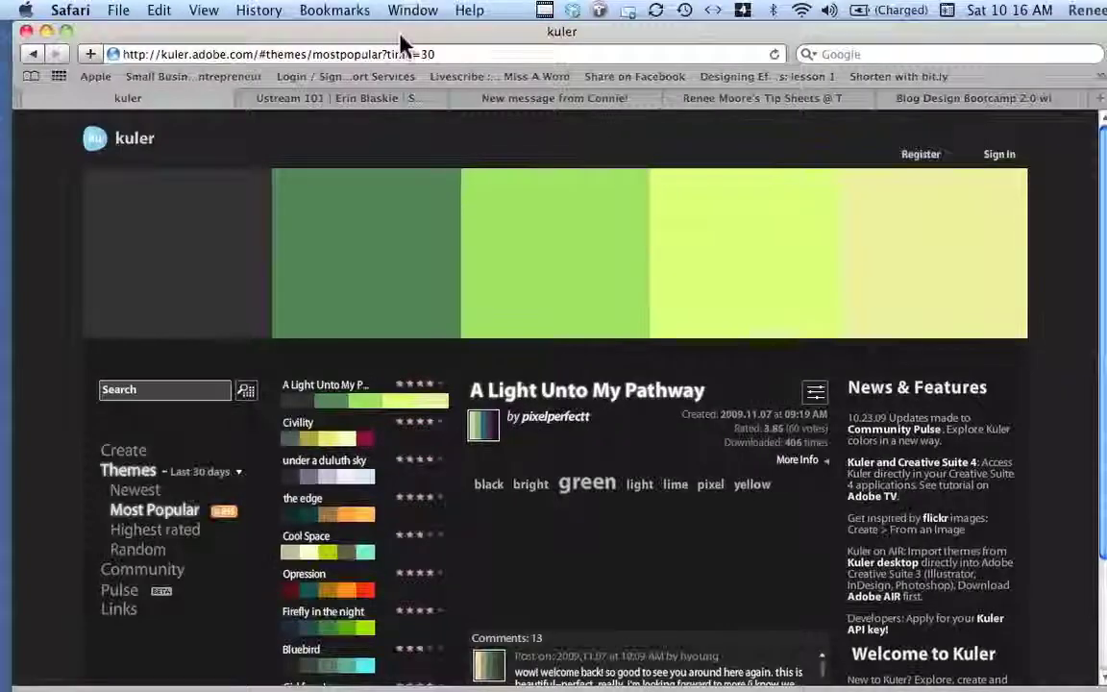
Step: Sign in to the site with the saved Adobe ID credentials
{"action": "mouse_move", "coordinate": [399, 36]}
{"action": "left_mouse_down"}
{"action": "mouse_move", "coordinate": [467, 35]}
{"action": "mouse_move", "coordinate": [387, 41]}
{"action": "left_mouse_up"}
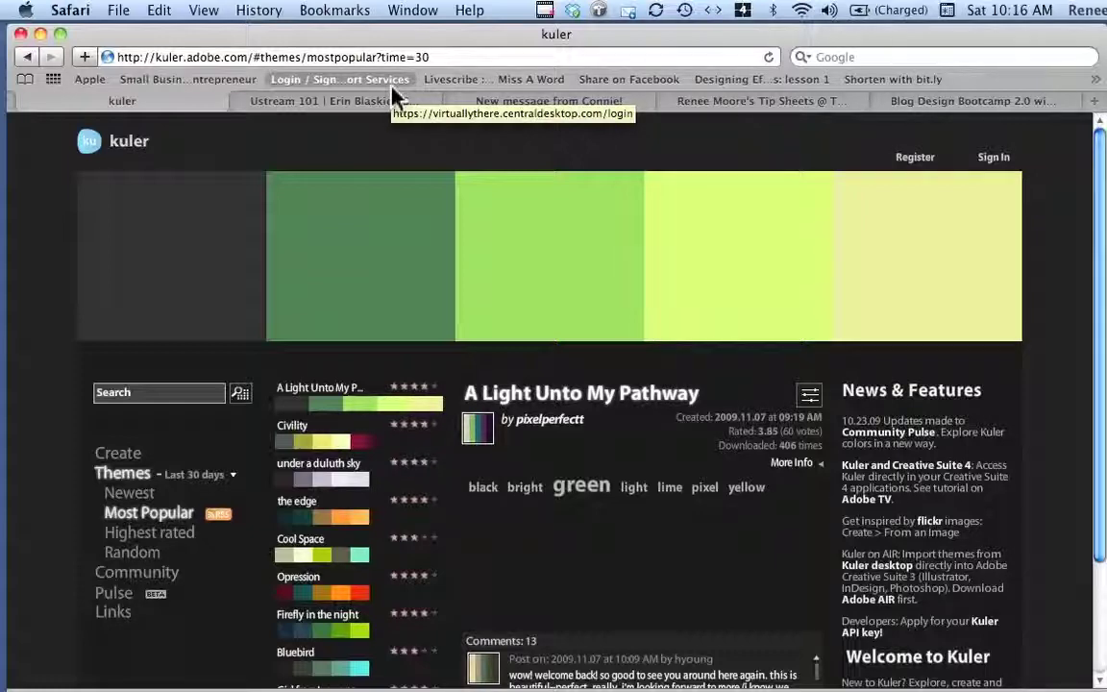
{"action": "left_click_drag", "start_coordinate": [392, 85], "coordinate": [654, 85]}
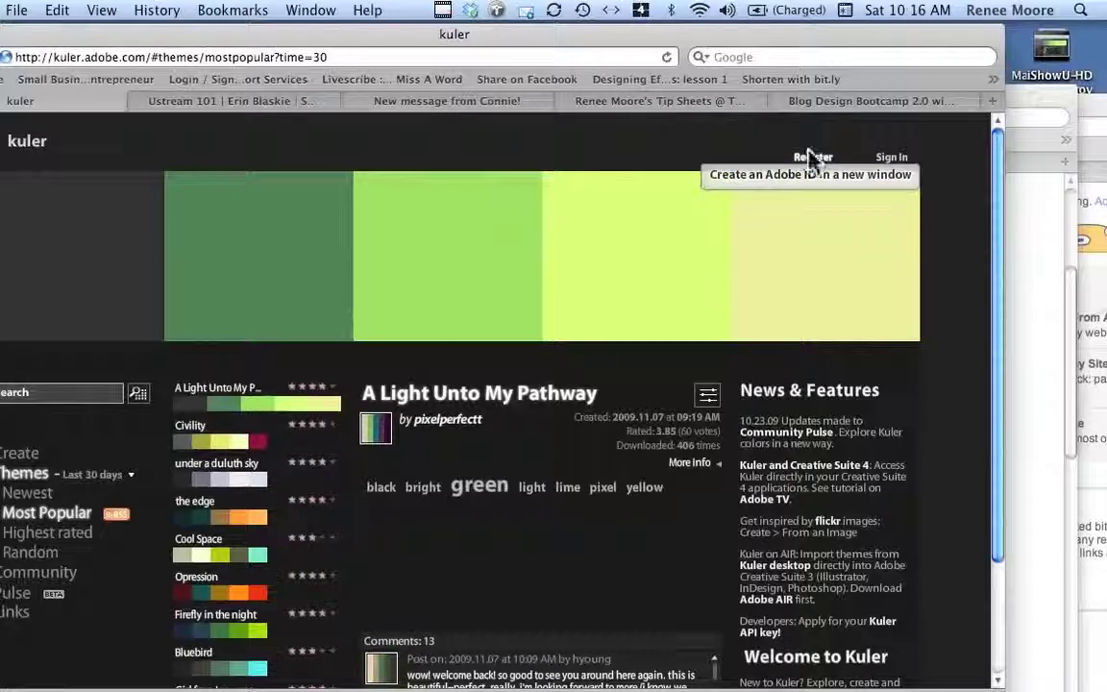
{"action": "left_click", "coordinate": [886, 158]}
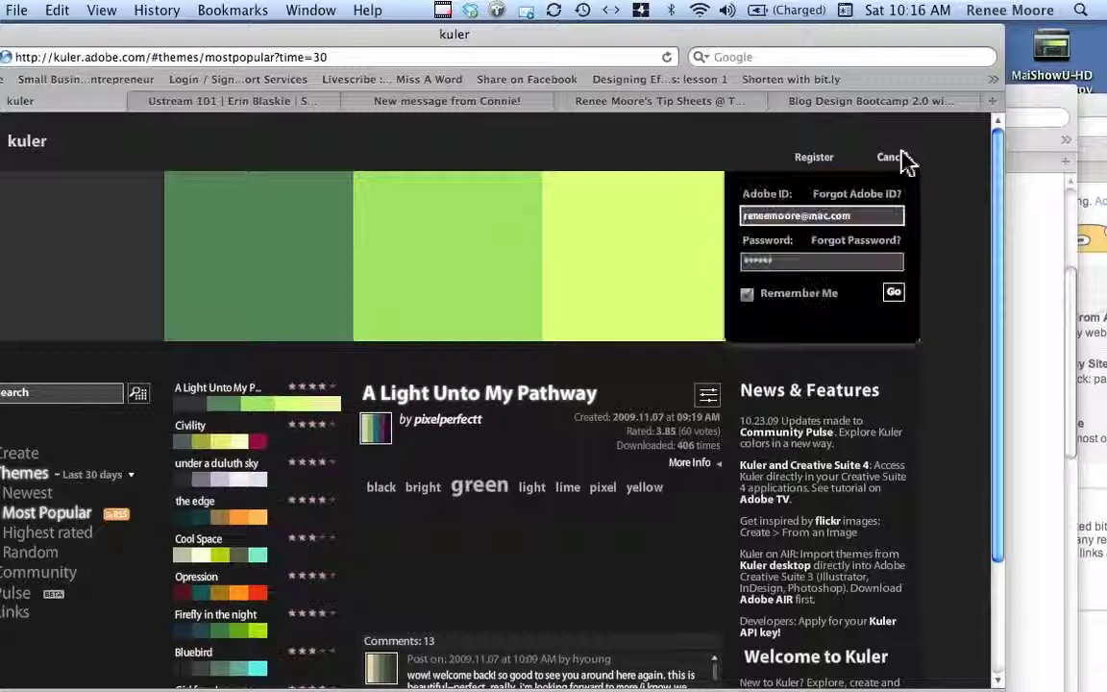
{"action": "left_click", "coordinate": [895, 298]}
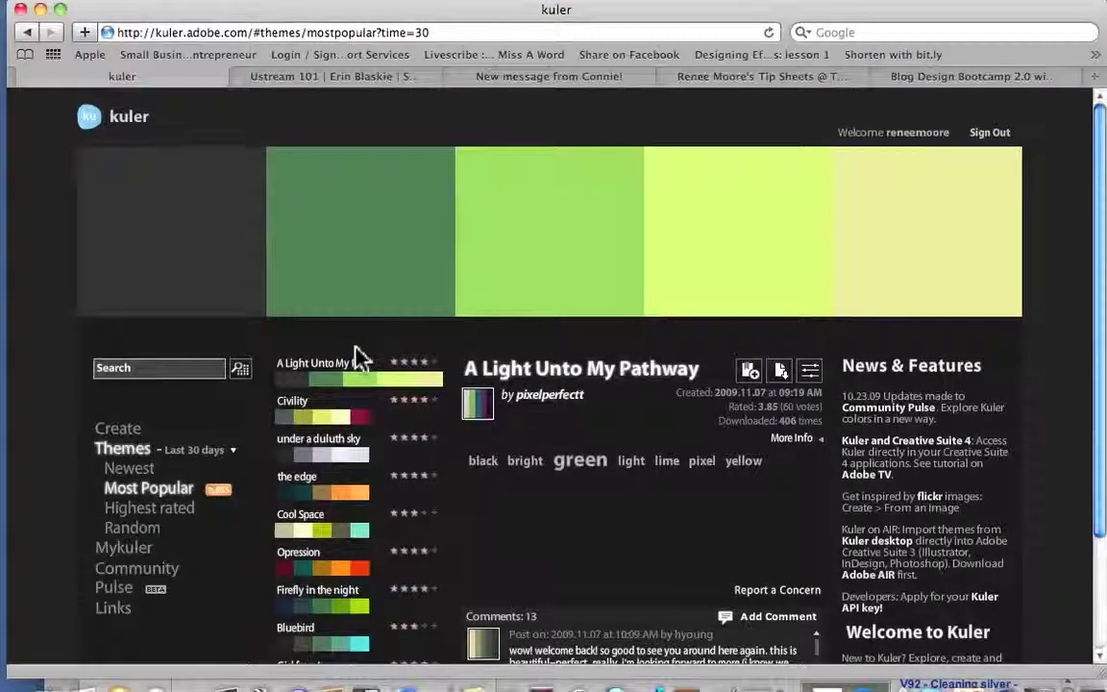
Step: Open the "Firefly in the night" theme from the most popular themes and view its colors
{"action": "scroll", "coordinate": [358, 353], "scroll_direction": "down", "scroll_amount": 3}
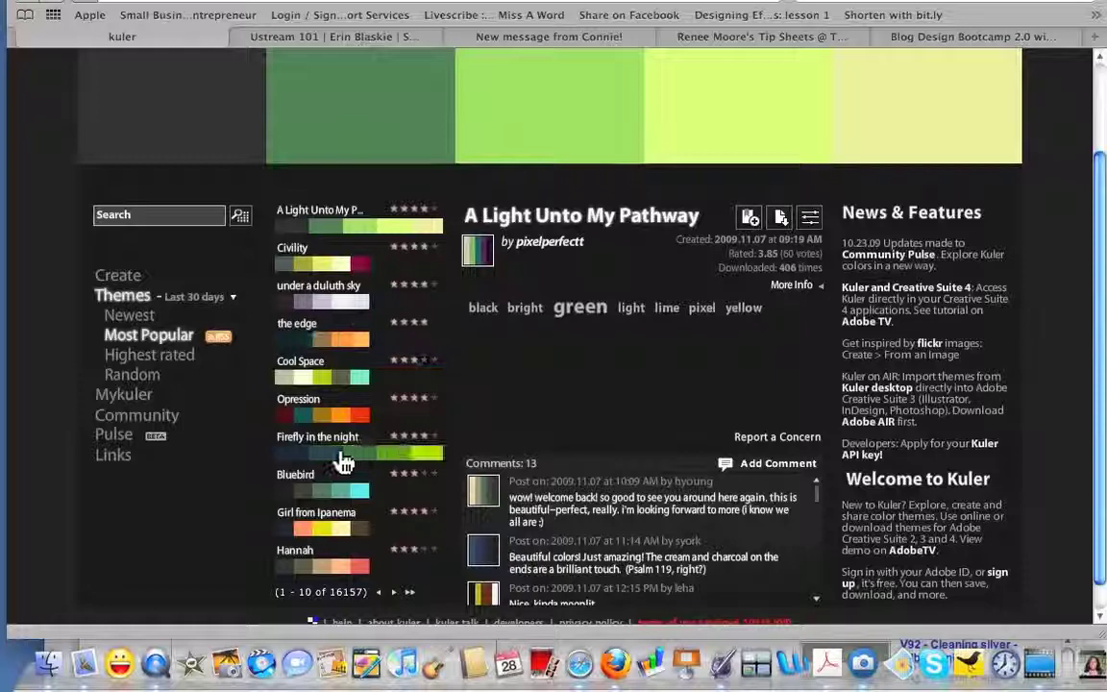
{"action": "left_click", "coordinate": [344, 490]}
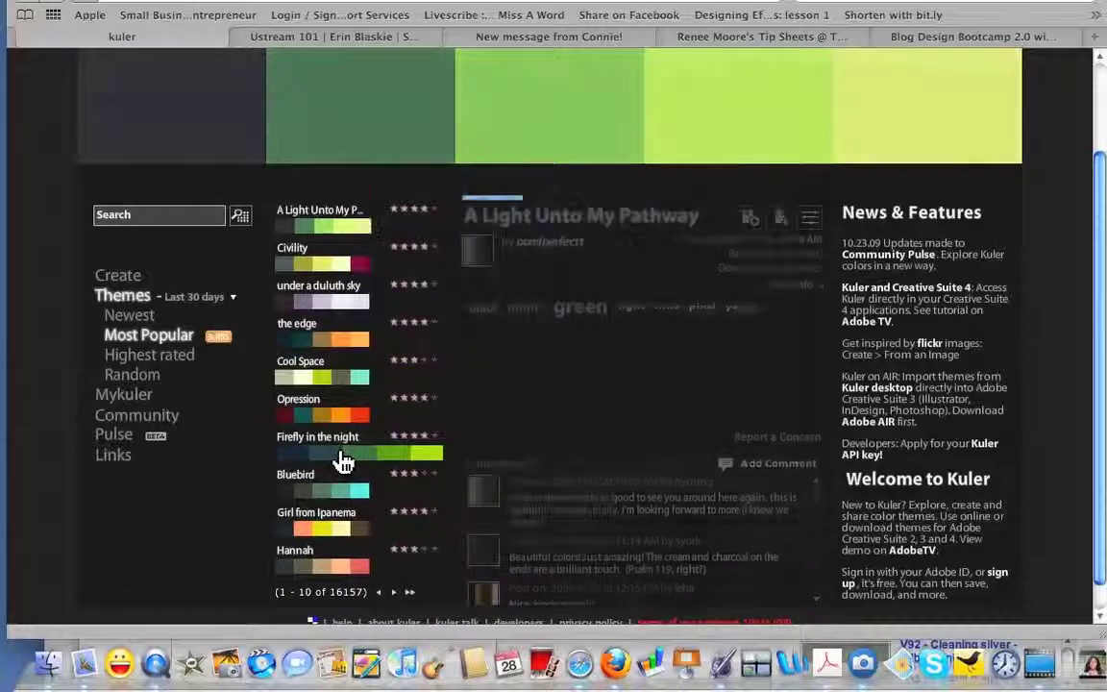
{"action": "scroll", "coordinate": [356, 422], "scroll_direction": "up", "scroll_amount": 3}
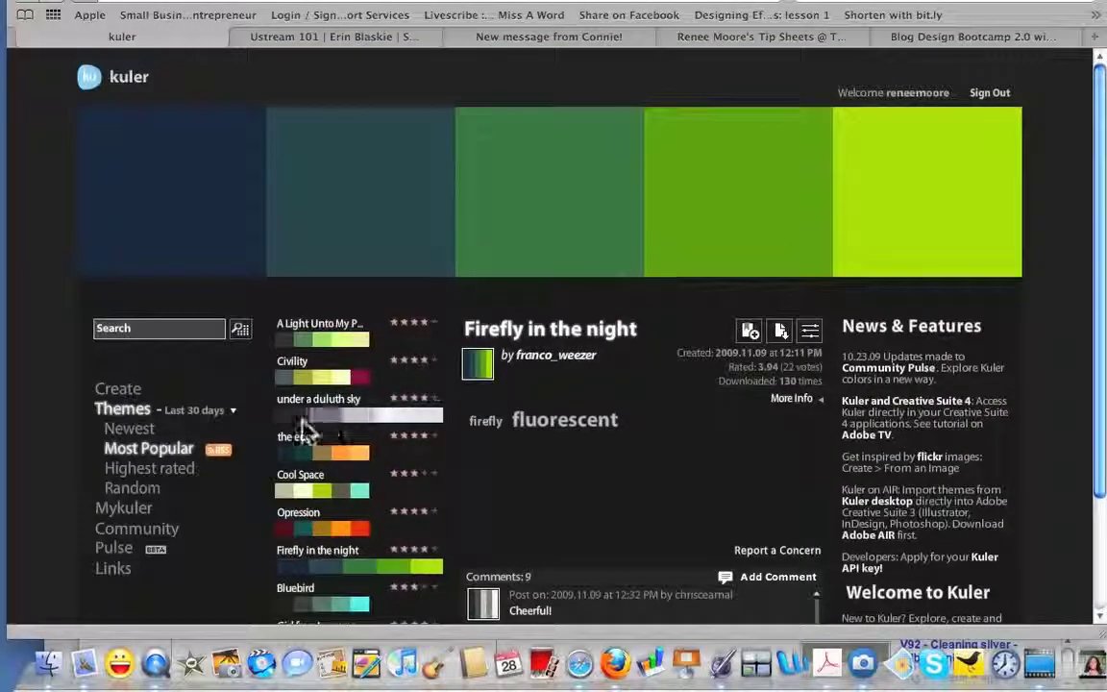
Step: Start creating a theme from a color and look over the swatches with their color values
{"action": "left_click", "coordinate": [124, 392]}
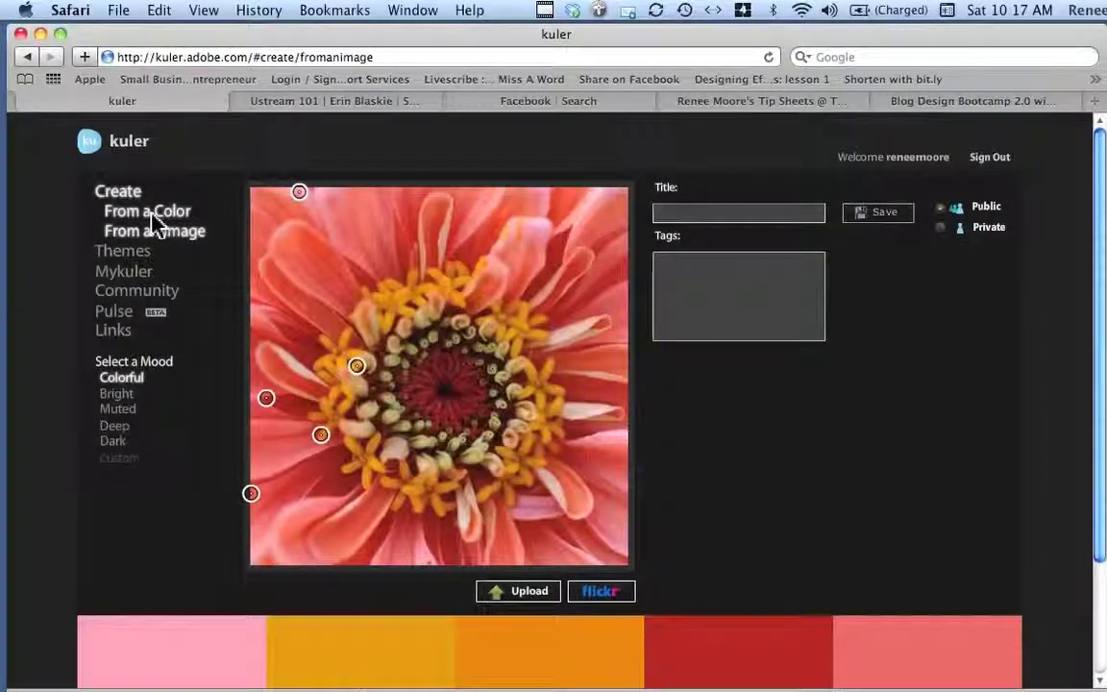
{"action": "left_click", "coordinate": [151, 214]}
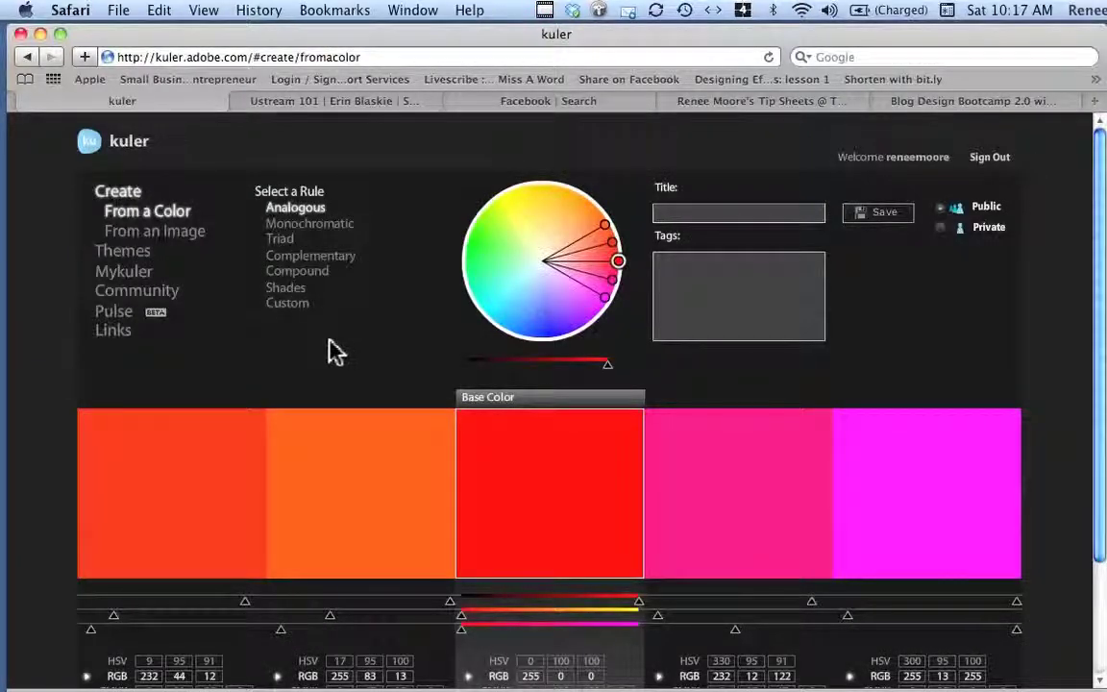
{"action": "scroll", "coordinate": [327, 351], "scroll_direction": "down", "scroll_amount": 3}
{"action": "mouse_move", "coordinate": [336, 363]}
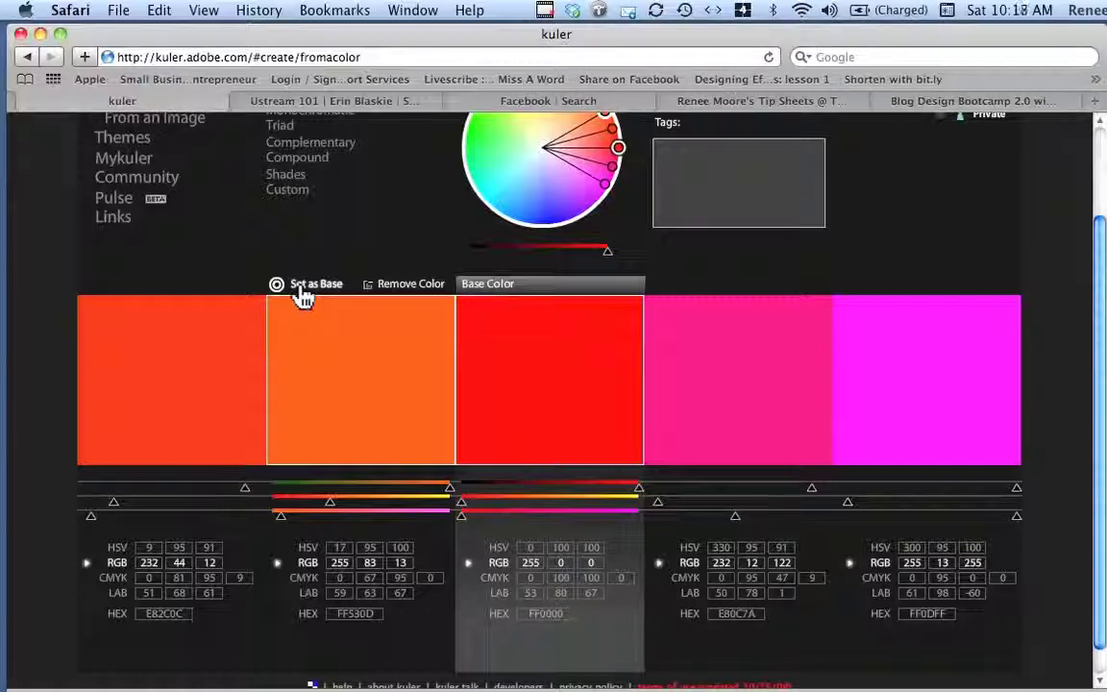
{"action": "scroll", "coordinate": [300, 294], "scroll_direction": "up", "scroll_amount": 3}
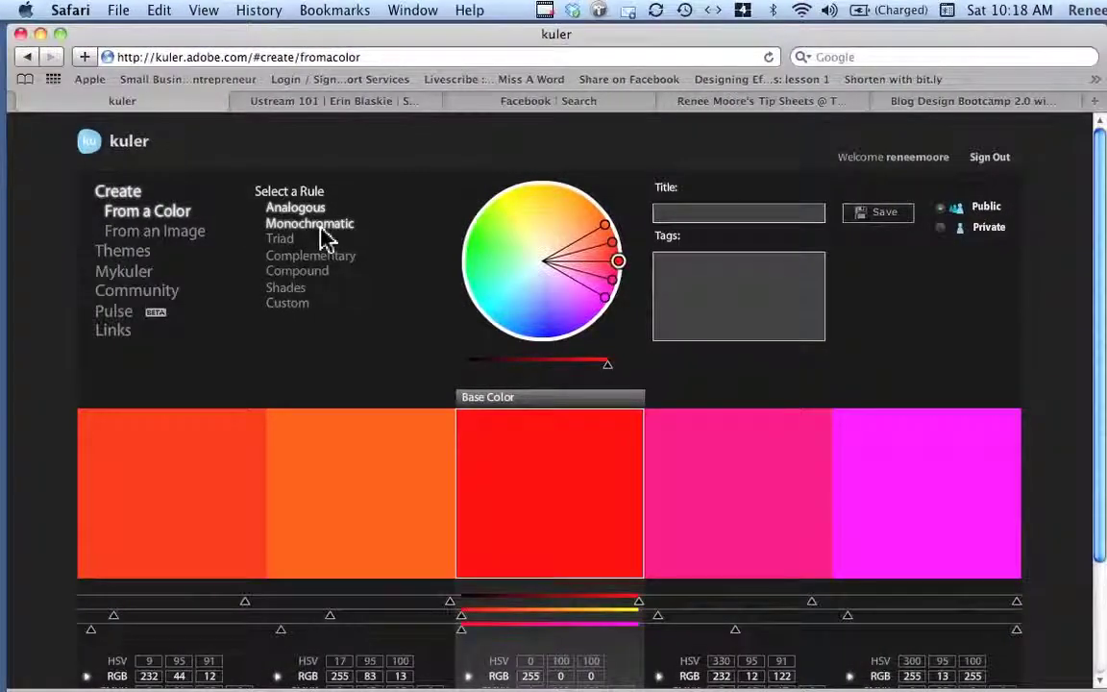
Step: Try the Monochromatic, Triad, Complementary and Compound rules in turn on the palette with the red base color
{"action": "left_click", "coordinate": [325, 238]}
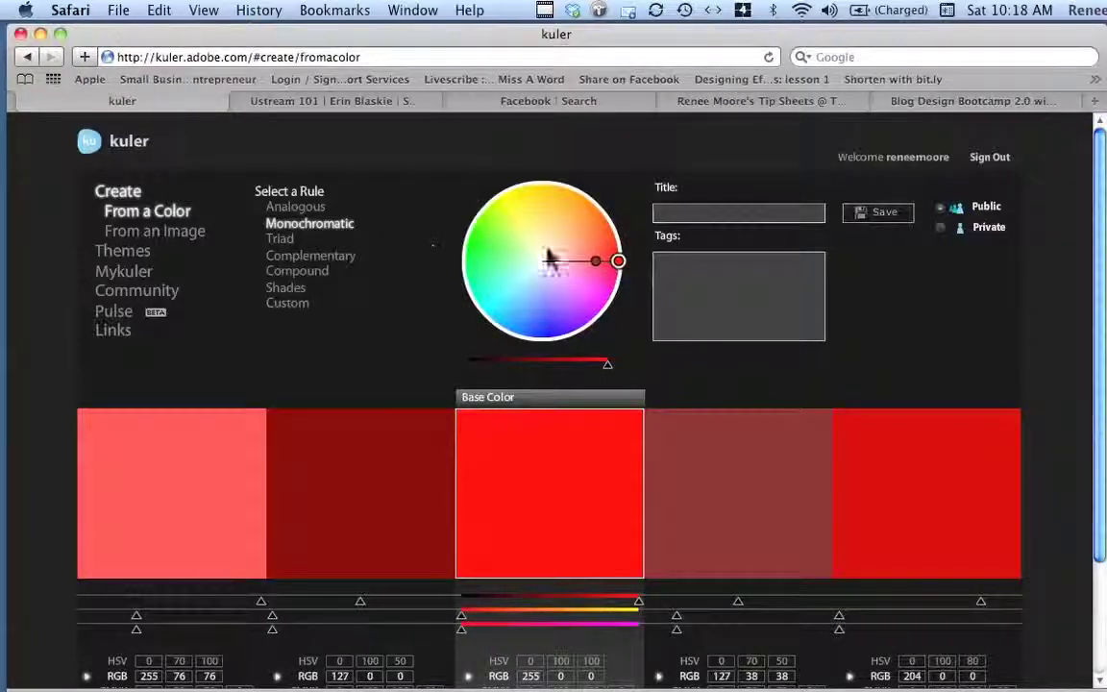
{"action": "left_click", "coordinate": [593, 262]}
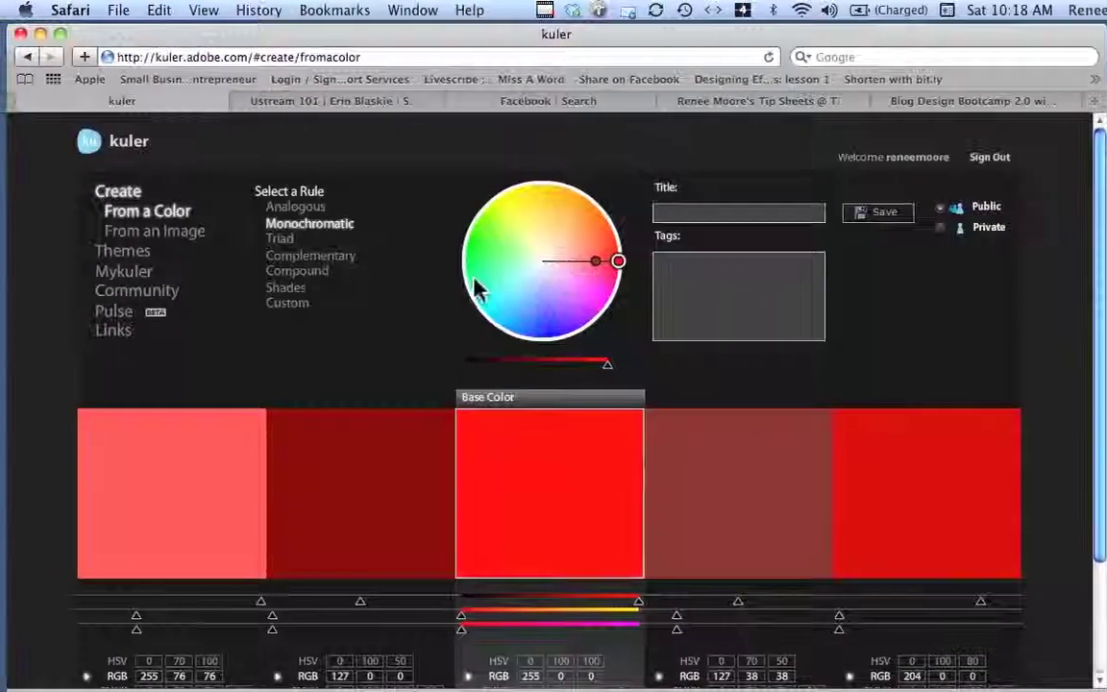
{"action": "left_click", "coordinate": [289, 242]}
{"action": "mouse_move", "coordinate": [510, 205]}
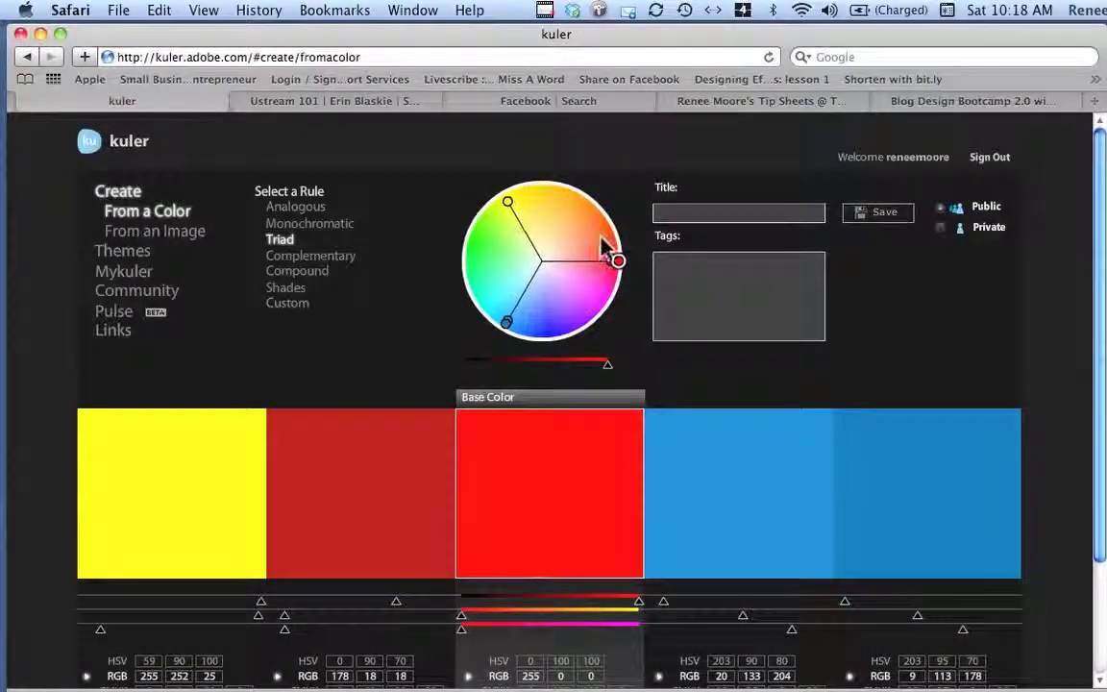
{"action": "left_click", "coordinate": [349, 258]}
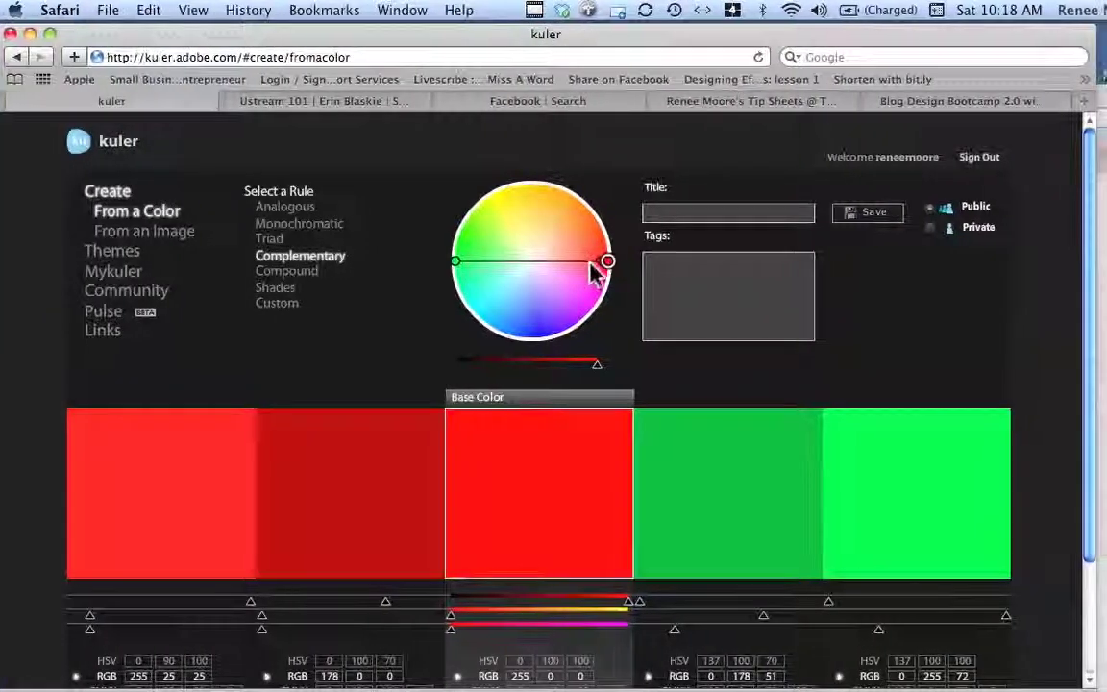
{"action": "left_click", "coordinate": [325, 274]}
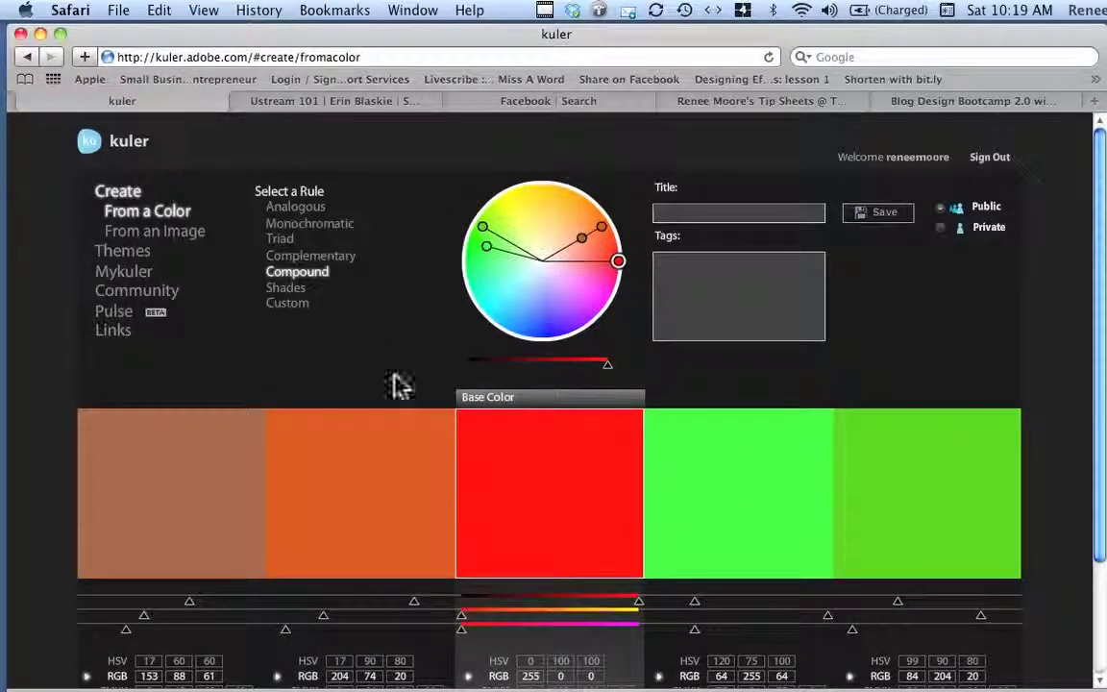
{"action": "mouse_move", "coordinate": [412, 401]}
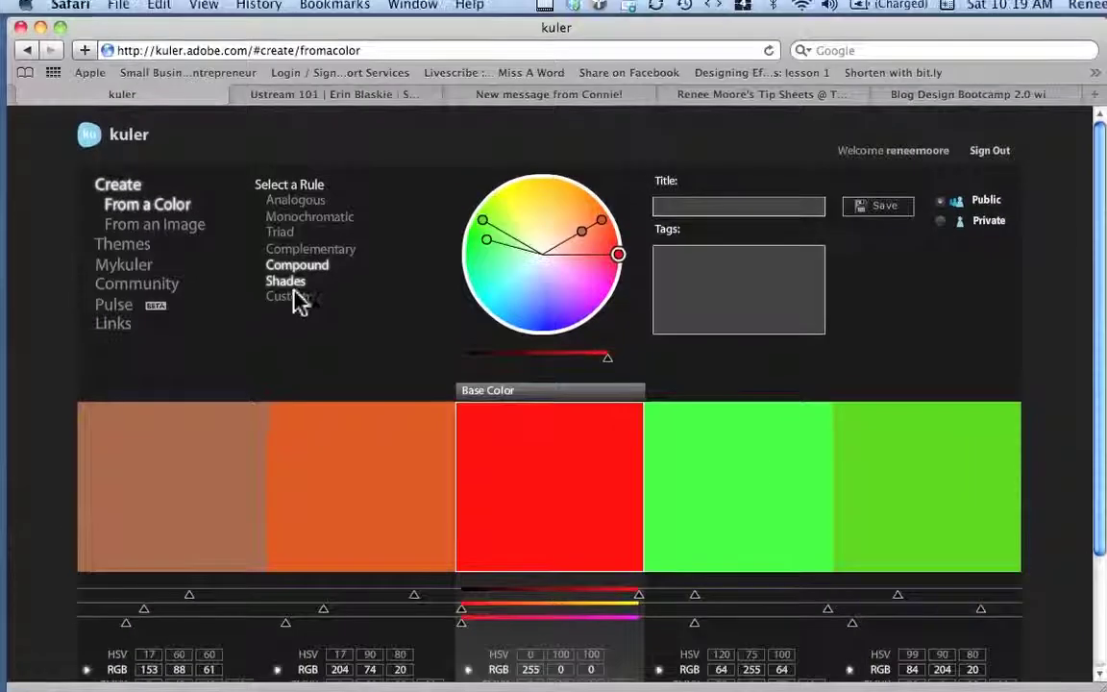
Step: Apply the Shades rule to the palette with the red base color
{"action": "left_click", "coordinate": [291, 257]}
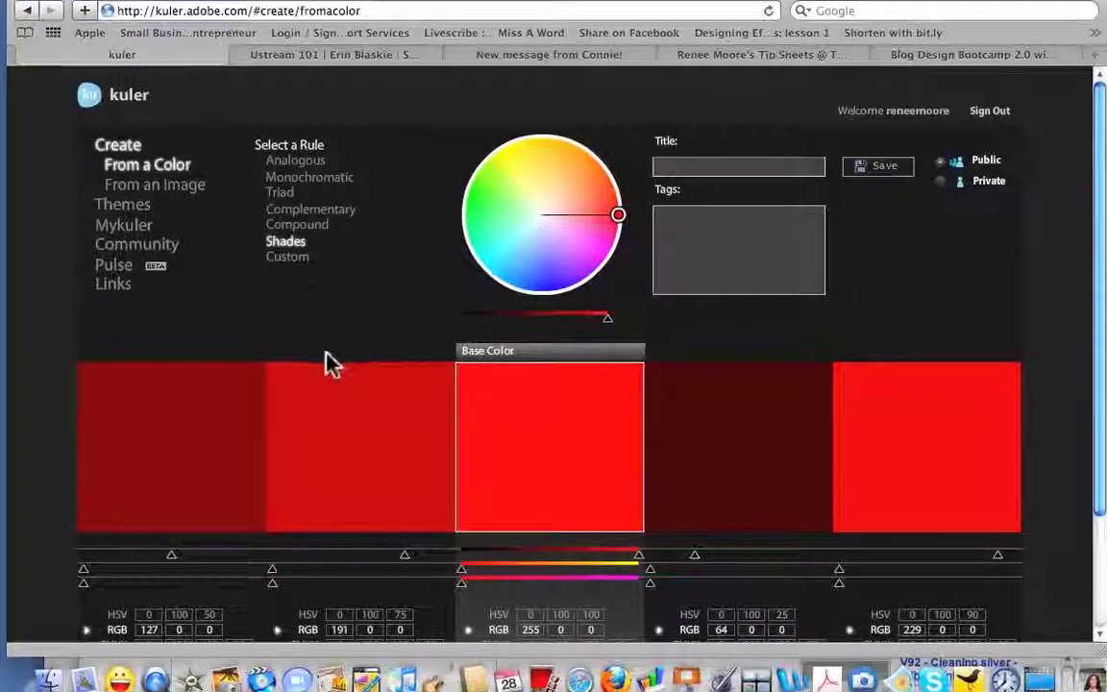
{"action": "mouse_move", "coordinate": [199, 394]}
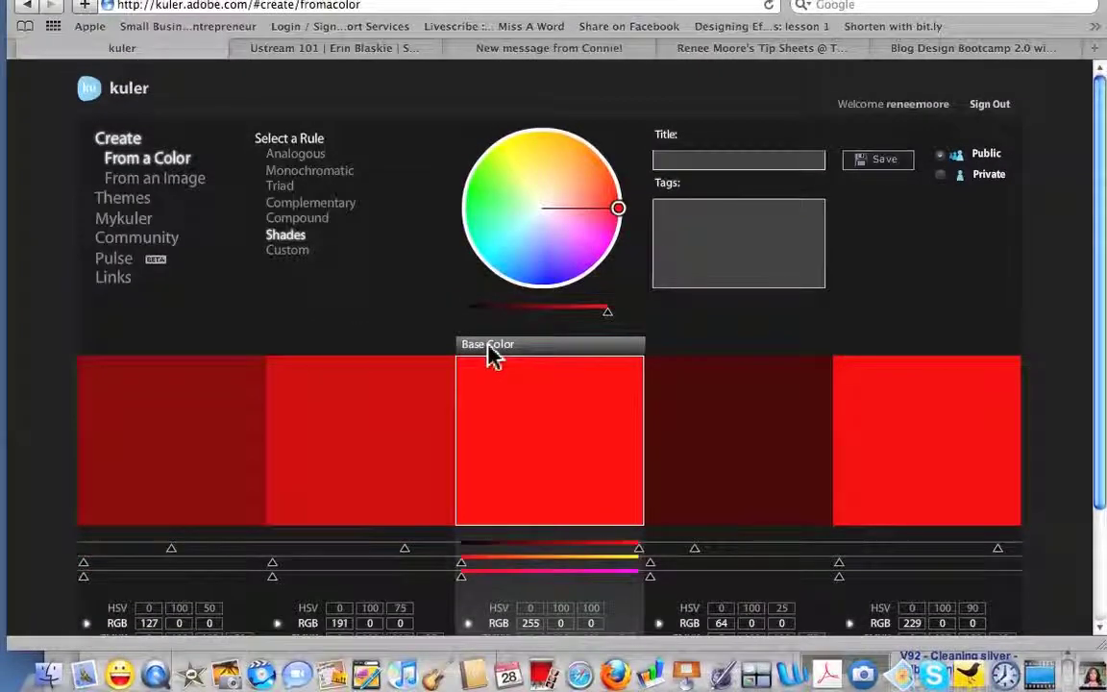
{"action": "mouse_move", "coordinate": [780, 382]}
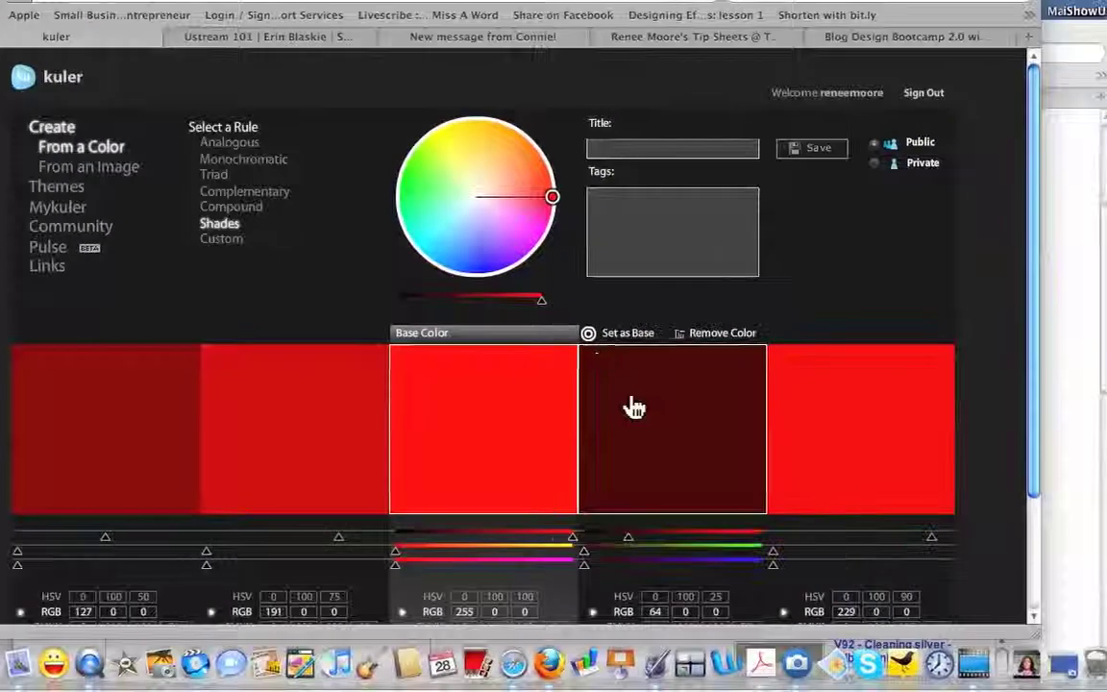
Step: Set the dark red fourth swatch as the base color, followed by the bright red second swatch
{"action": "left_click", "coordinate": [566, 337]}
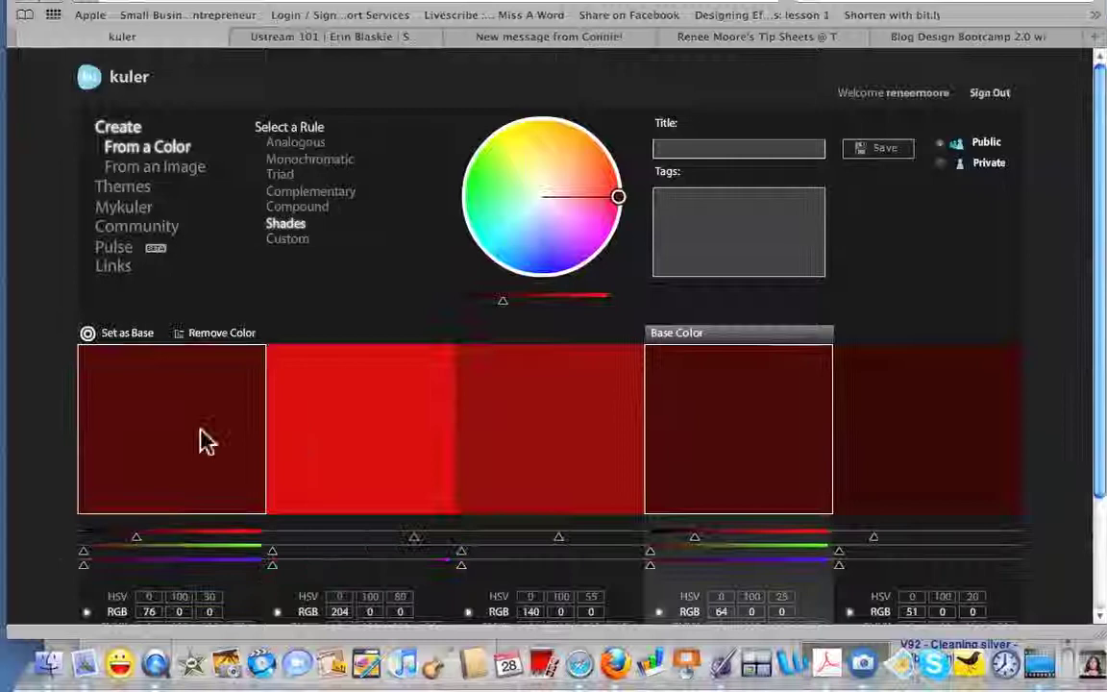
{"action": "mouse_move", "coordinate": [210, 339]}
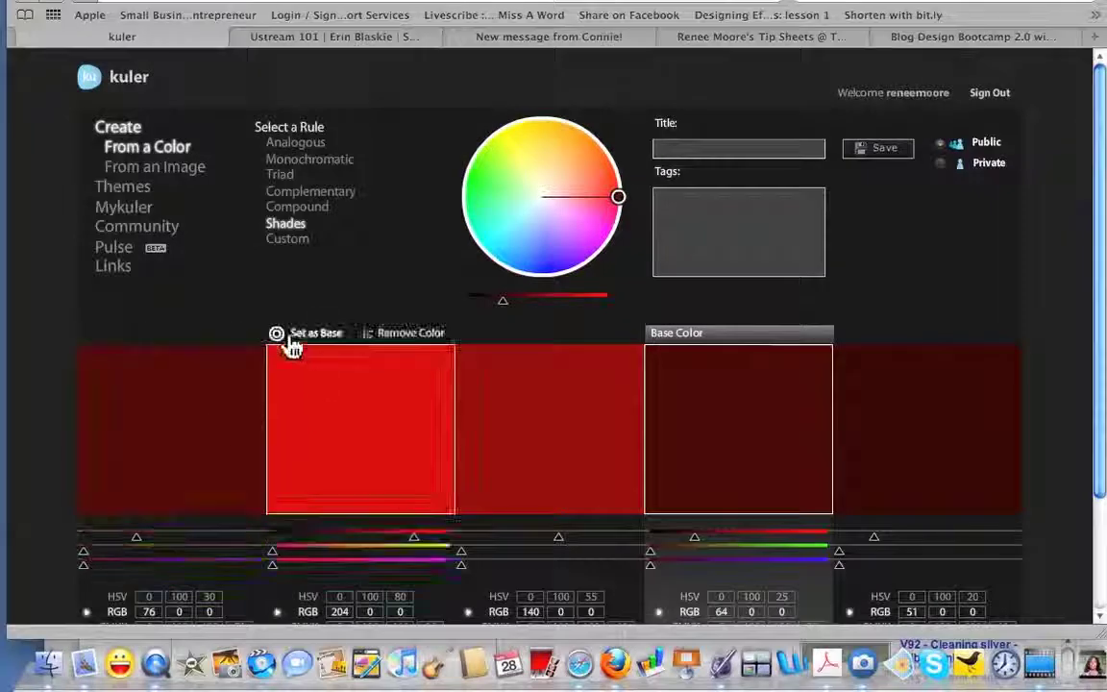
{"action": "left_click", "coordinate": [278, 335]}
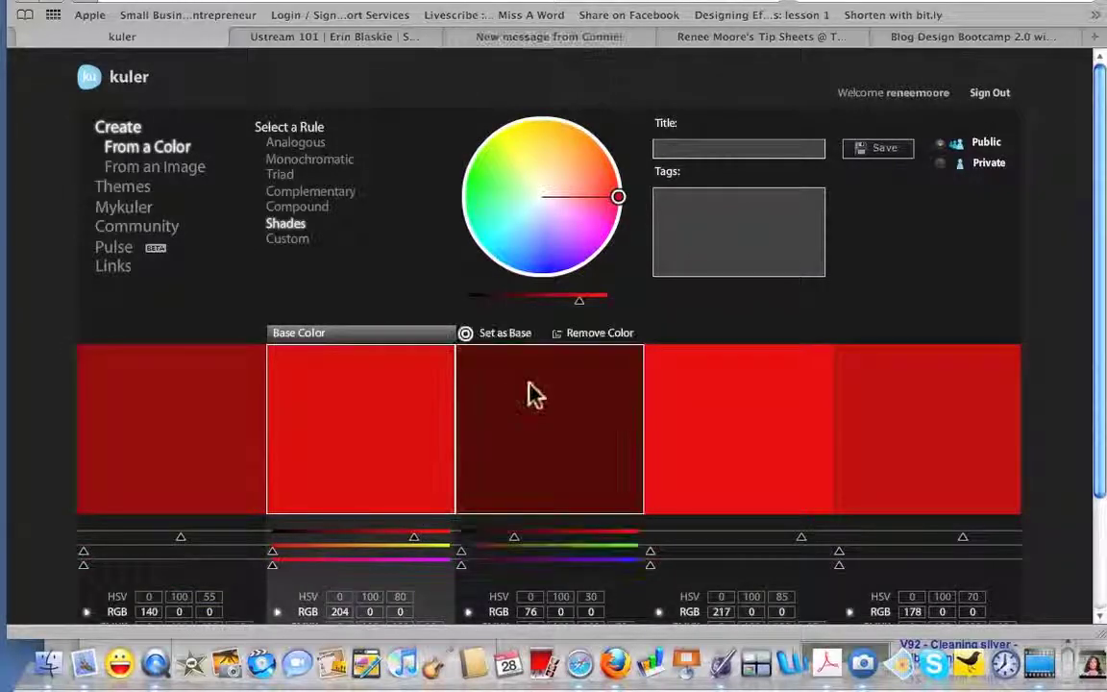
{"action": "mouse_move", "coordinate": [711, 392]}
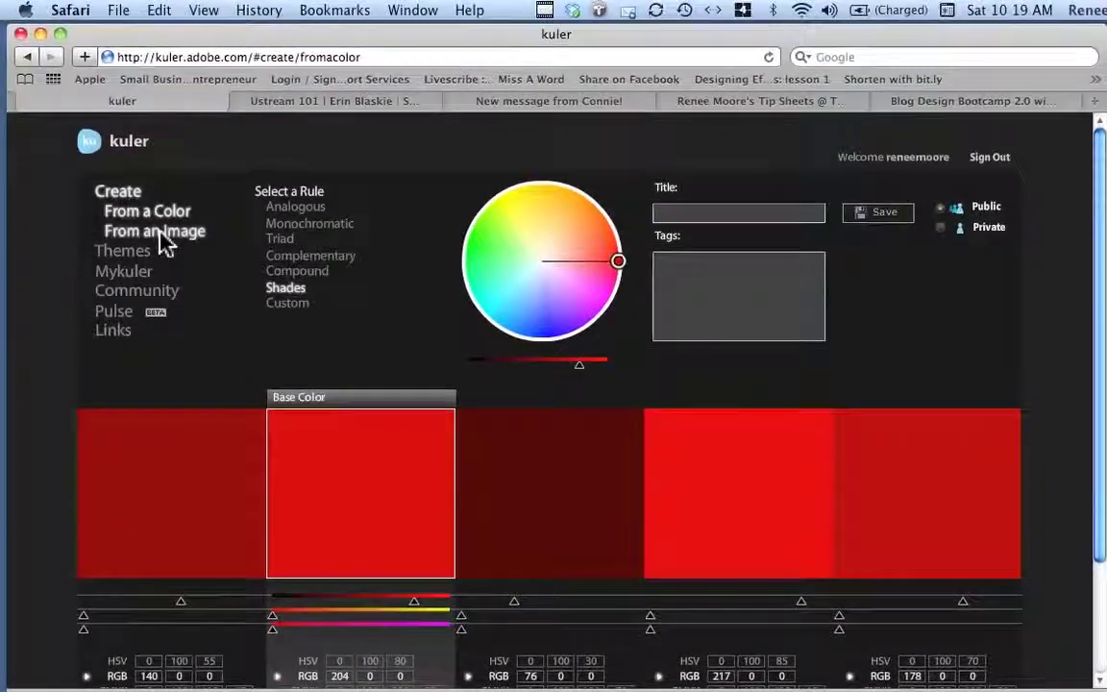
Step: Switch to creating a theme from an image and look over the sample flower picture and its palette
{"action": "left_click", "coordinate": [163, 233]}
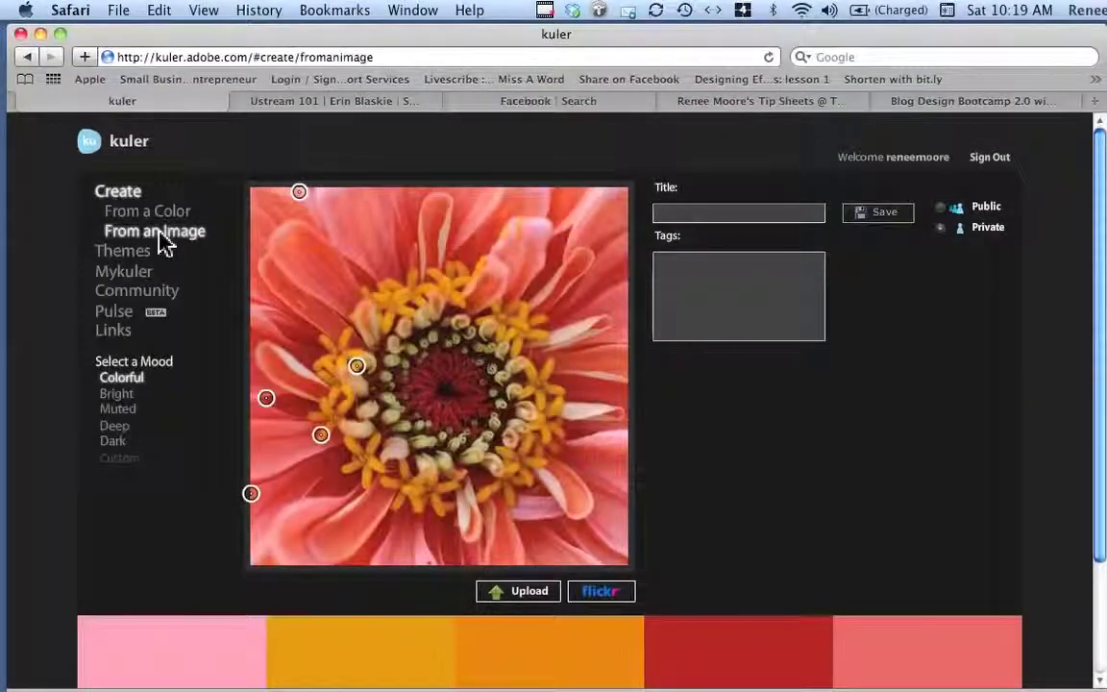
{"action": "scroll", "coordinate": [279, 277], "scroll_direction": "down", "scroll_amount": 3}
{"action": "scroll", "coordinate": [291, 280], "scroll_direction": "up", "scroll_amount": 3}
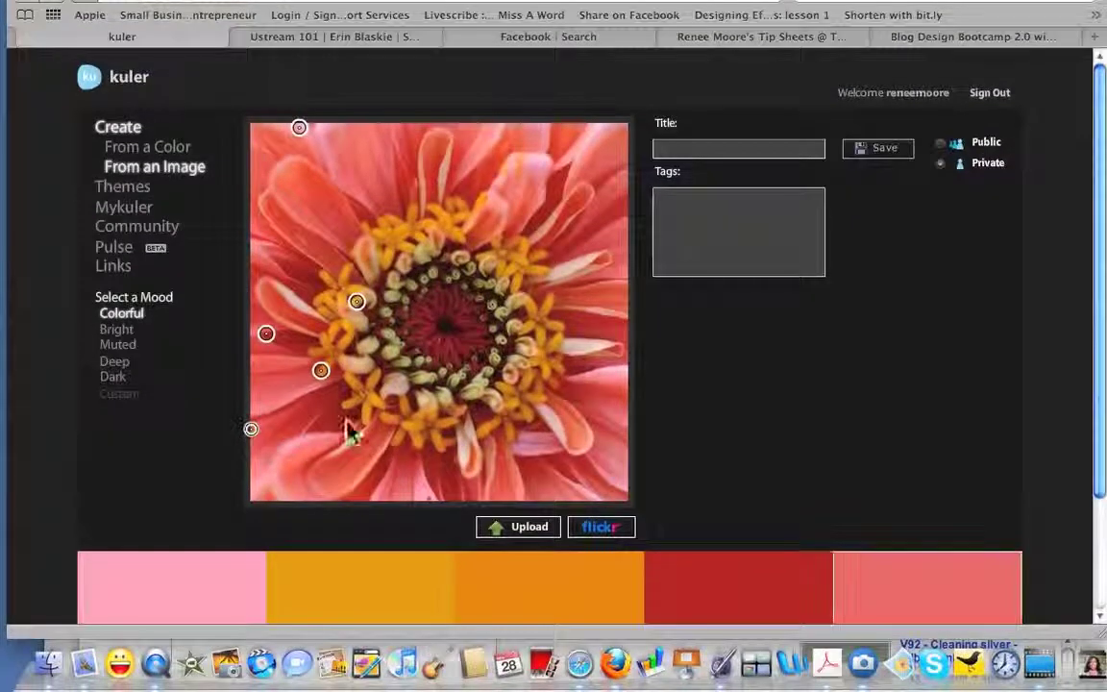
{"action": "scroll", "coordinate": [395, 415], "scroll_direction": "down", "scroll_amount": 3}
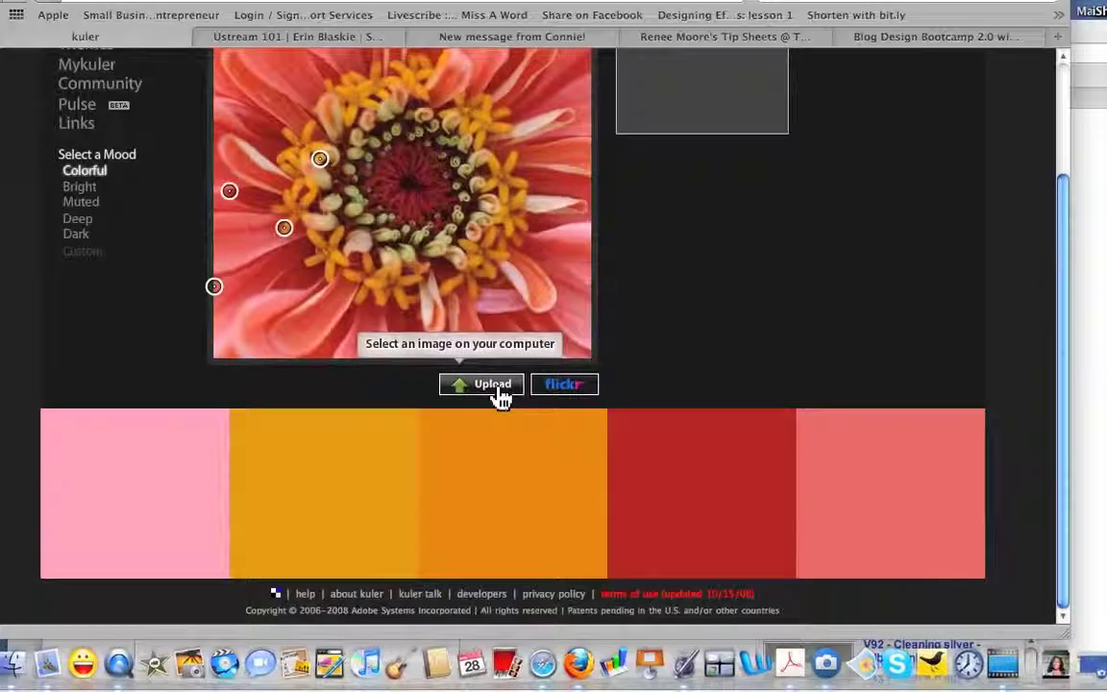
Step: Start uploading an image from the computer and go to the Desktop folder in the file chooser
{"action": "left_click", "coordinate": [499, 385]}
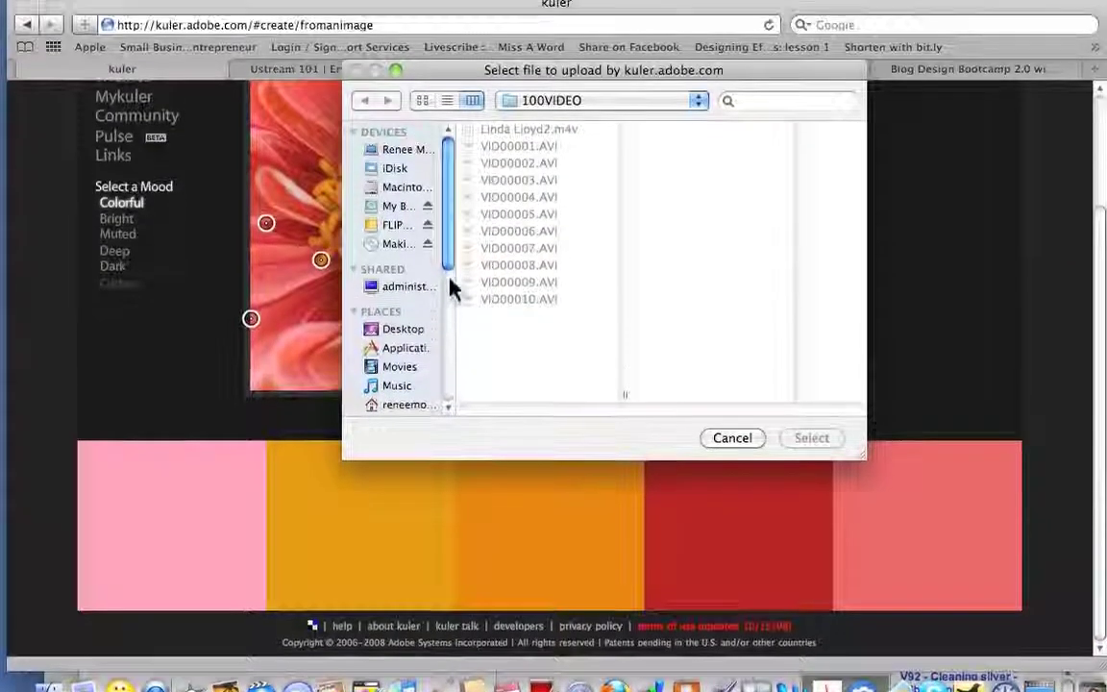
{"action": "scroll", "coordinate": [450, 269], "scroll_direction": "down", "scroll_amount": 5}
{"action": "scroll", "coordinate": [455, 370], "scroll_direction": "down", "scroll_amount": 3}
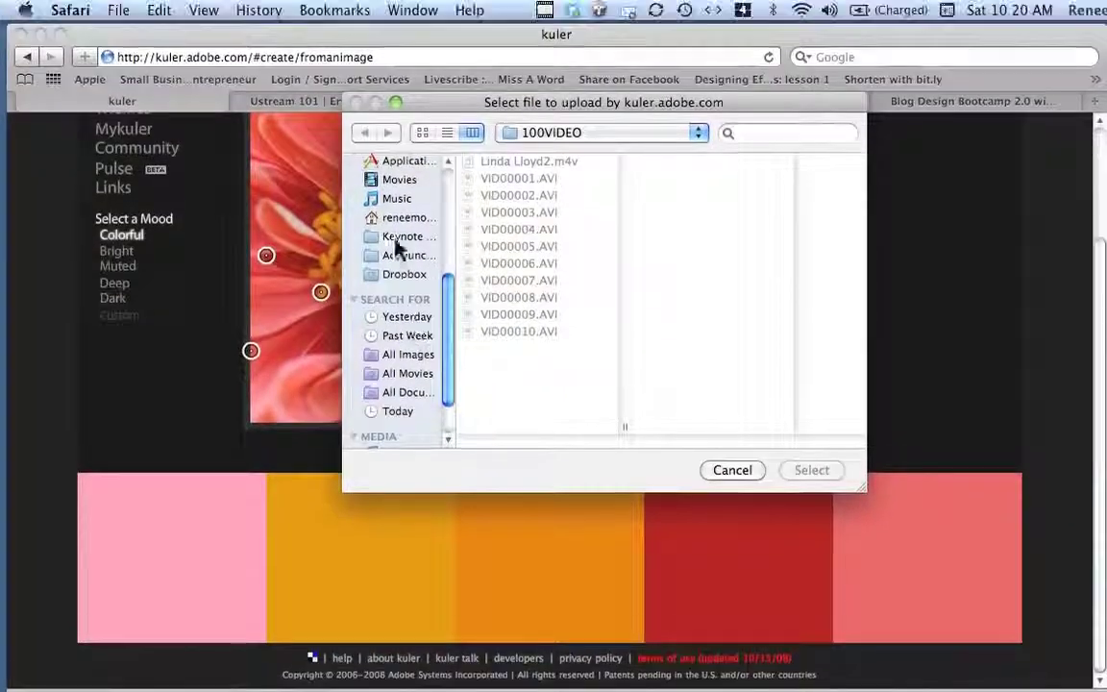
{"action": "scroll", "coordinate": [404, 217], "scroll_direction": "up", "scroll_amount": 3}
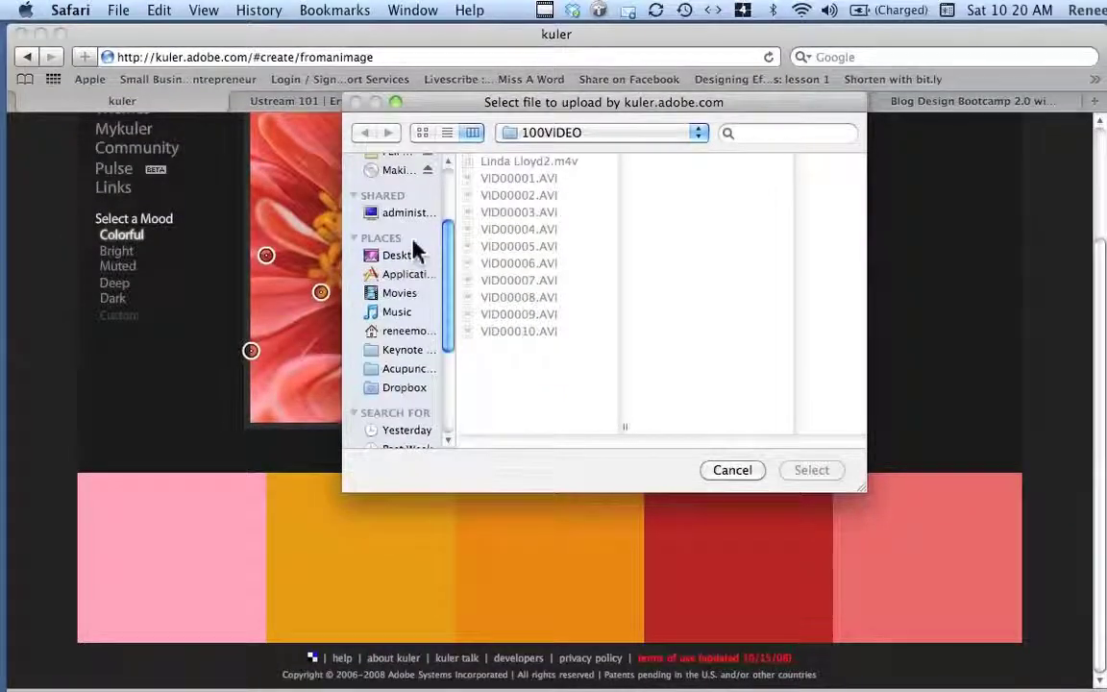
{"action": "left_click", "coordinate": [410, 265]}
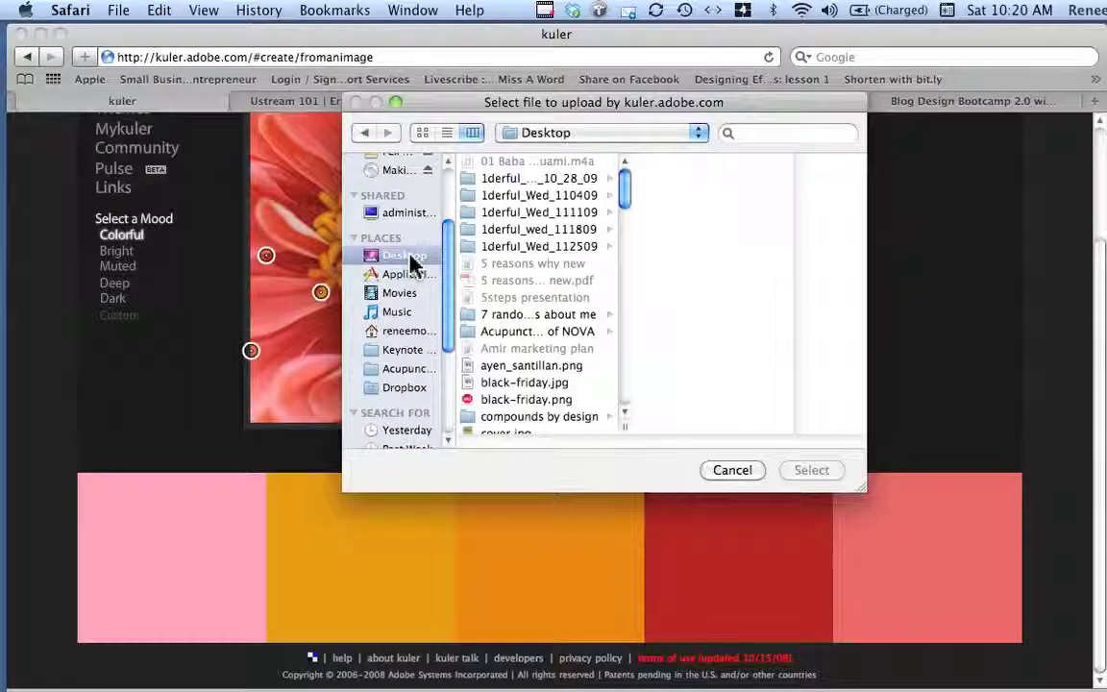
Step: Upload IMG_4447.jpg from the Desktop folder and look over the wine bottle photo and the palette taken from it
{"action": "scroll", "coordinate": [538, 291], "scroll_direction": "down", "scroll_amount": 2}
{"action": "scroll", "coordinate": [541, 291], "scroll_direction": "down", "scroll_amount": 3}
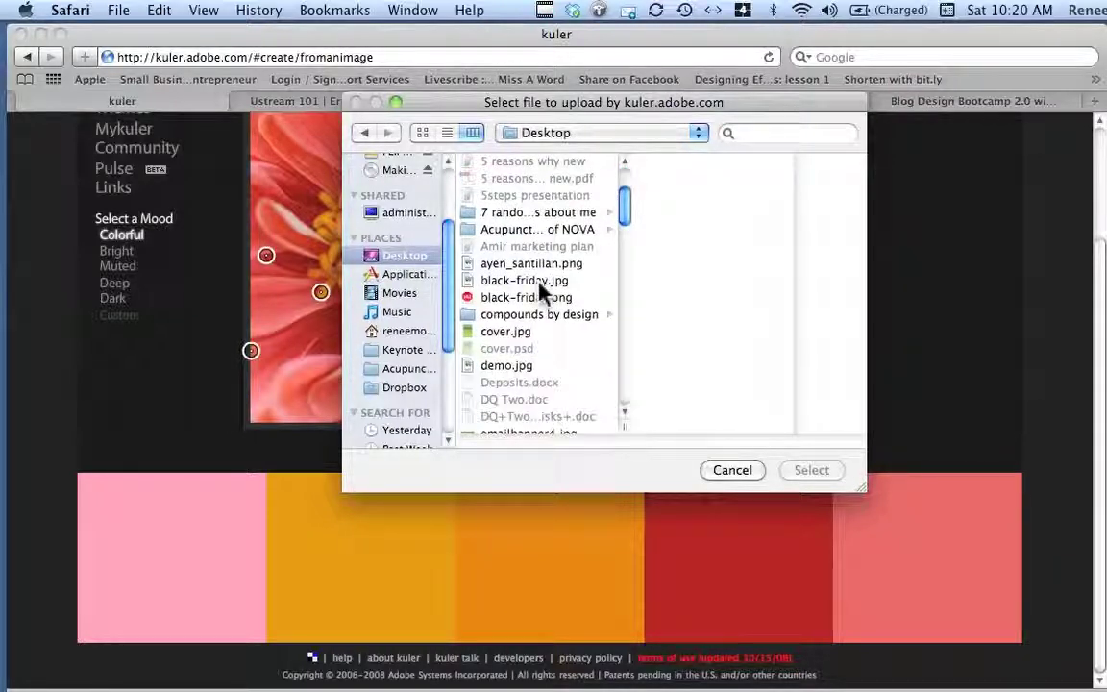
{"action": "scroll", "coordinate": [541, 291], "scroll_direction": "down", "scroll_amount": 5}
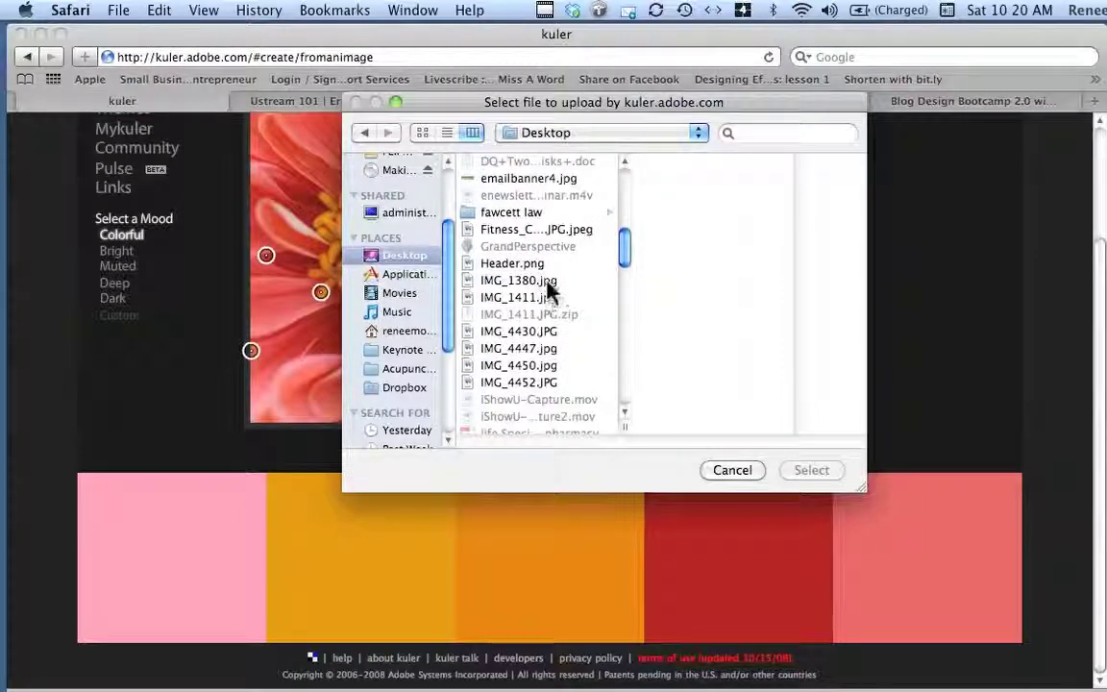
{"action": "left_click", "coordinate": [548, 331]}
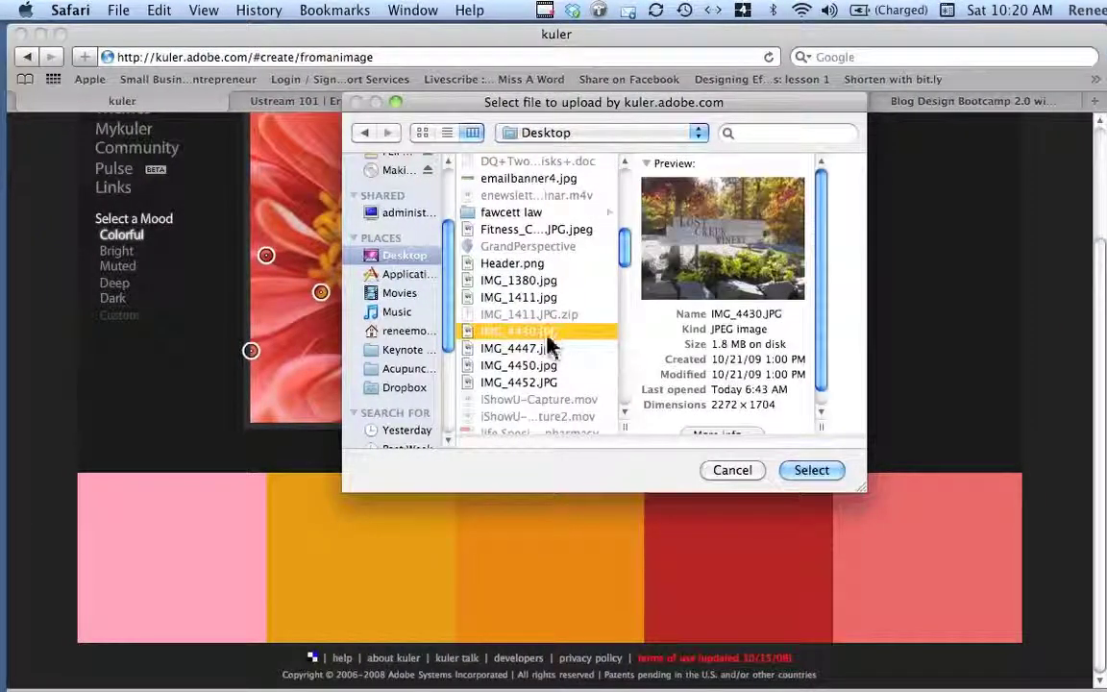
{"action": "left_click", "coordinate": [549, 346]}
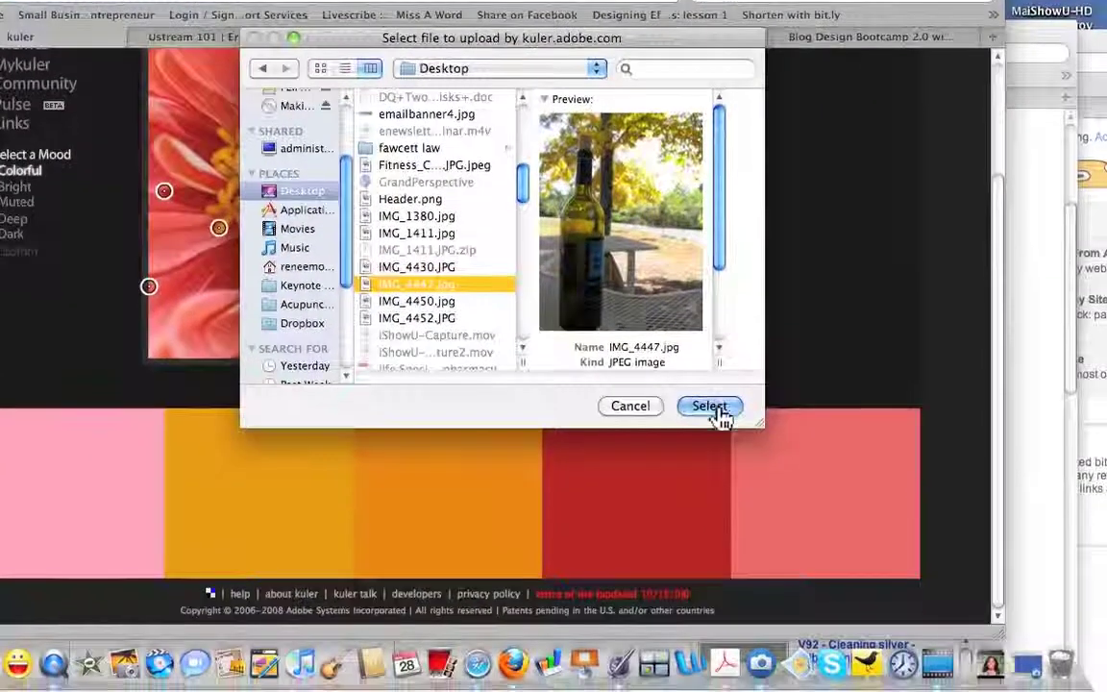
{"action": "left_click", "coordinate": [810, 466]}
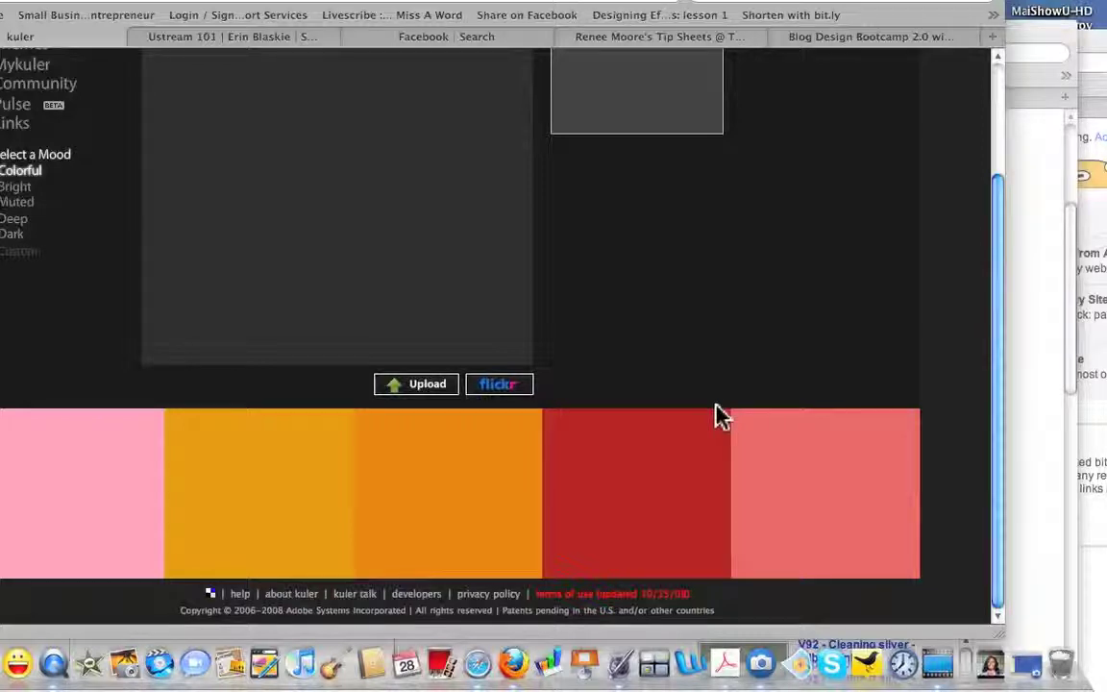
{"action": "scroll", "coordinate": [682, 411], "scroll_direction": "up", "scroll_amount": 3}
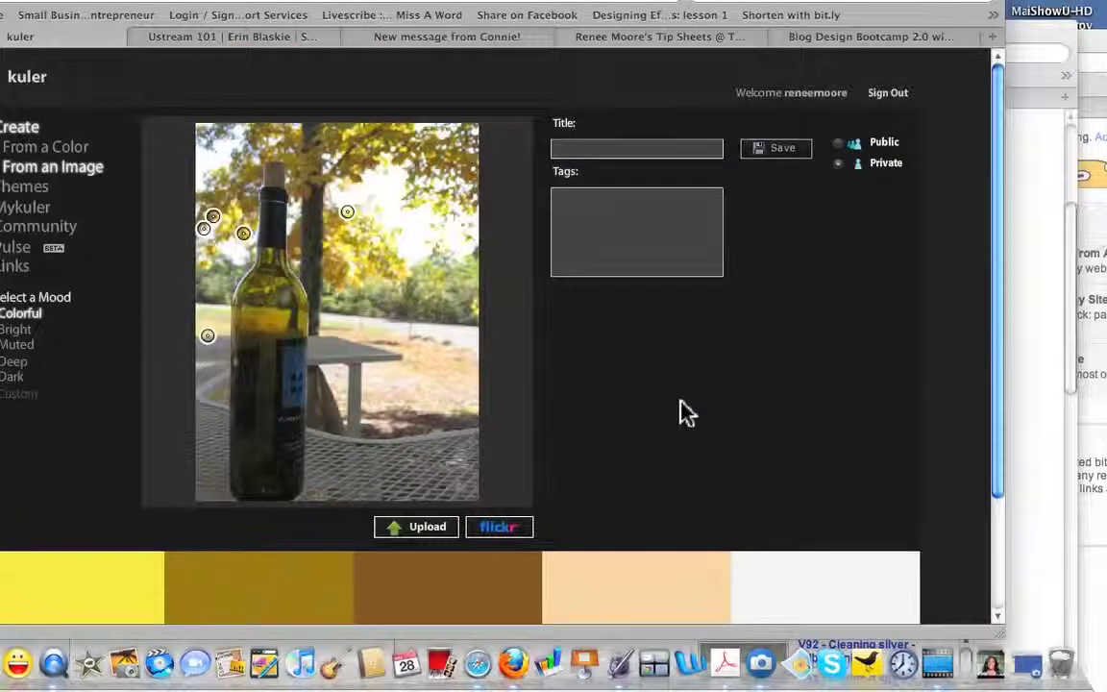
{"action": "scroll", "coordinate": [684, 411], "scroll_direction": "down", "scroll_amount": 2}
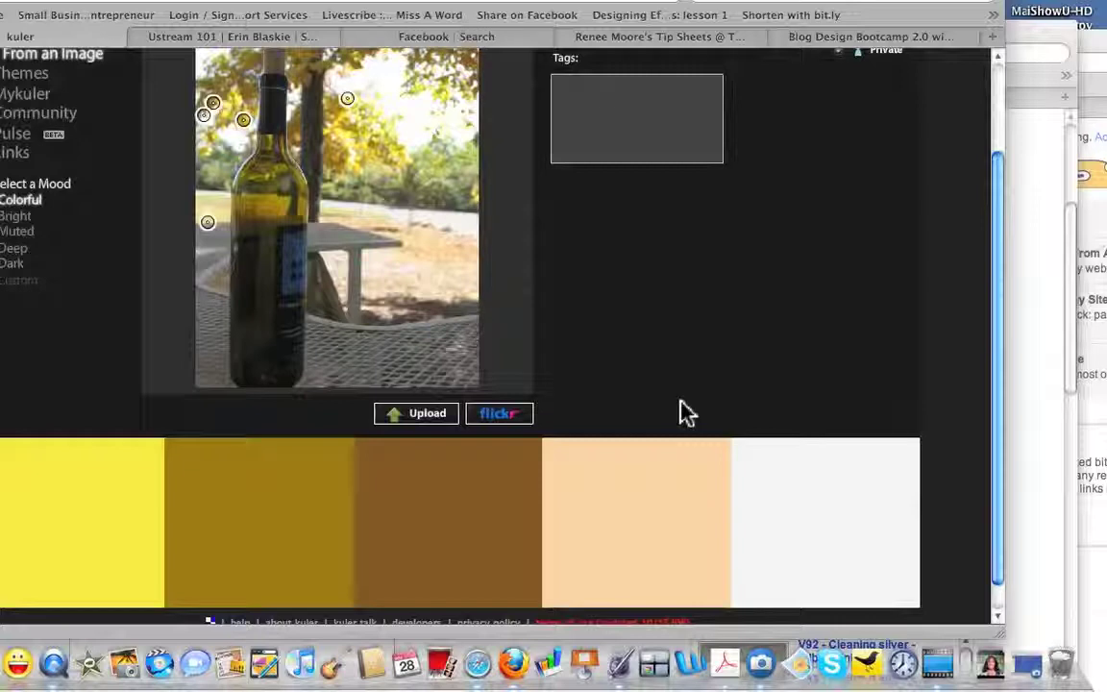
{"action": "scroll", "coordinate": [662, 410], "scroll_direction": "up", "scroll_amount": 2}
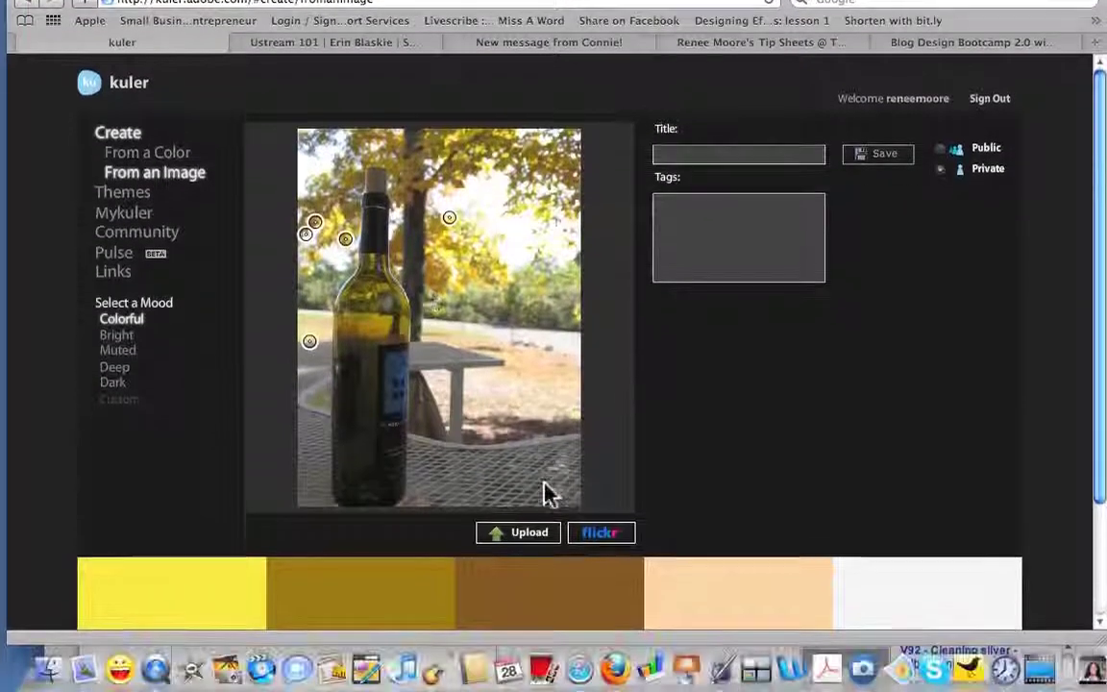
Step: Title the photo's palette "wine bottle" and save it as a theme
{"action": "left_click", "coordinate": [509, 531]}
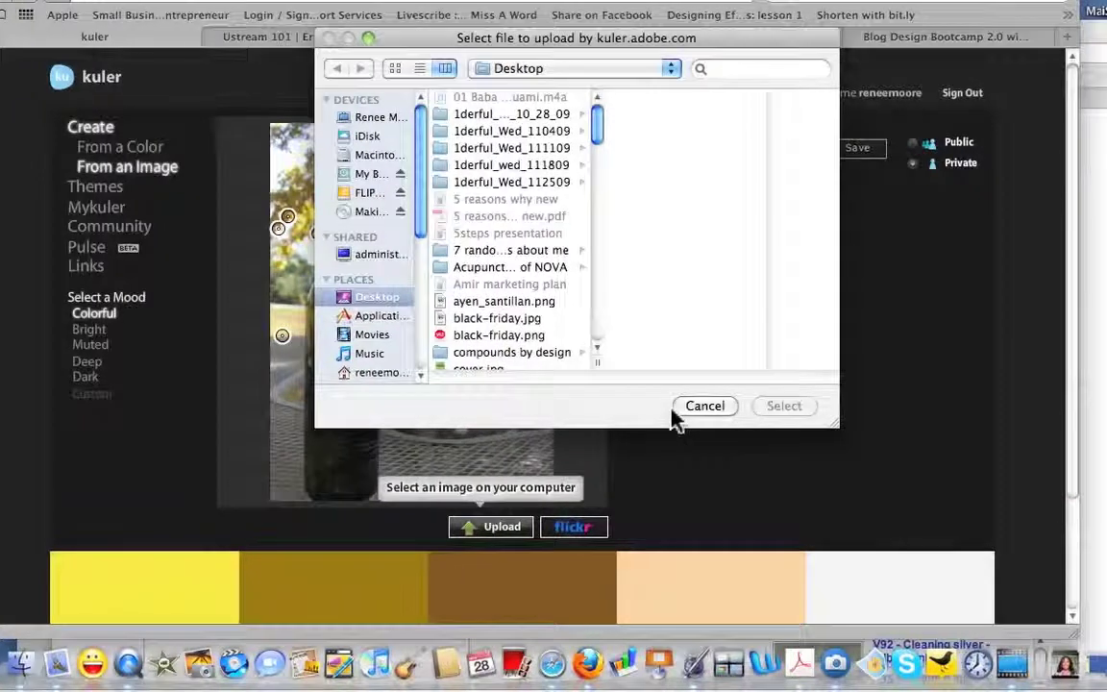
{"action": "left_click", "coordinate": [716, 408]}
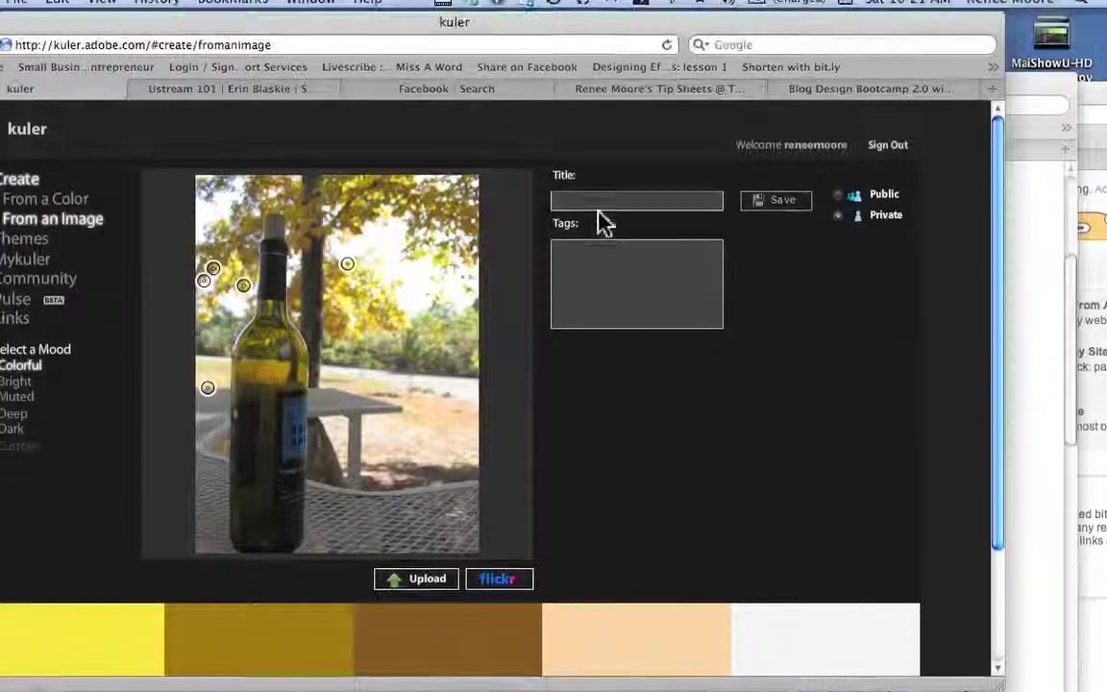
{"action": "left_click", "coordinate": [610, 152]}
{"action": "type", "text": "win"}
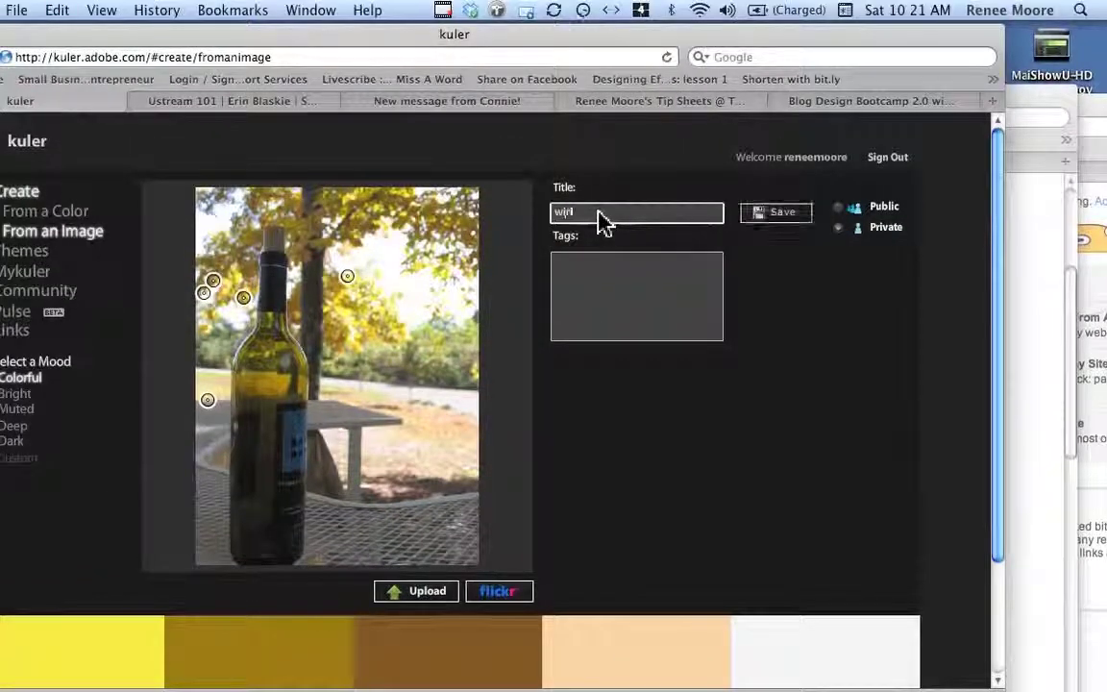
{"action": "type", "text": "e bottle"}
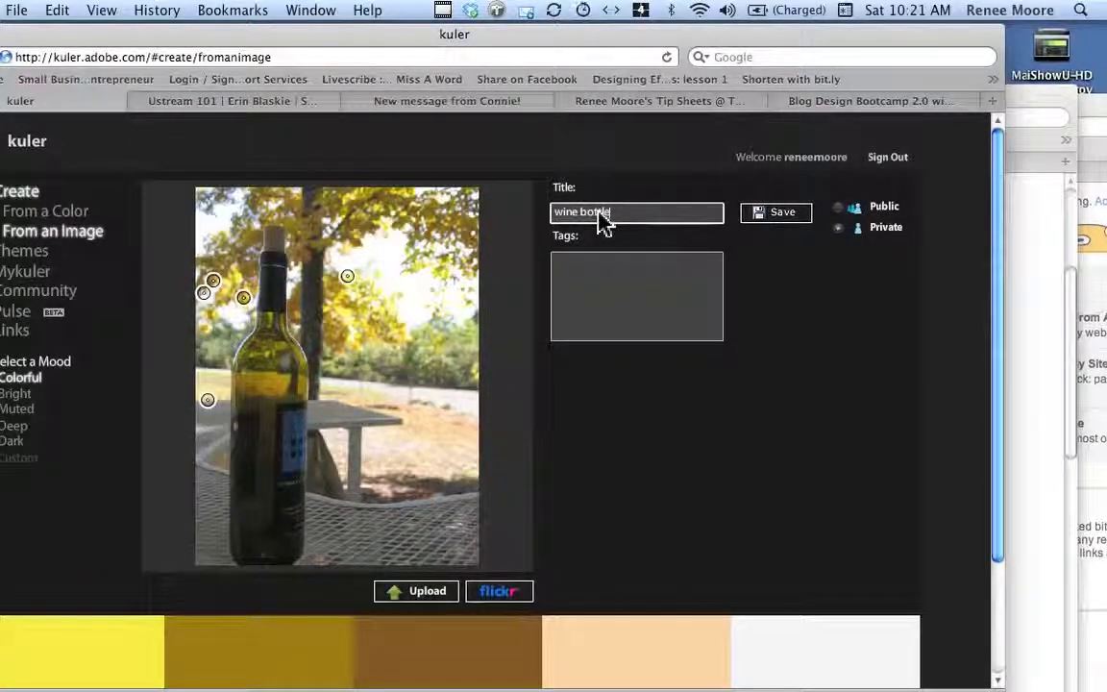
{"action": "left_click", "coordinate": [774, 219]}
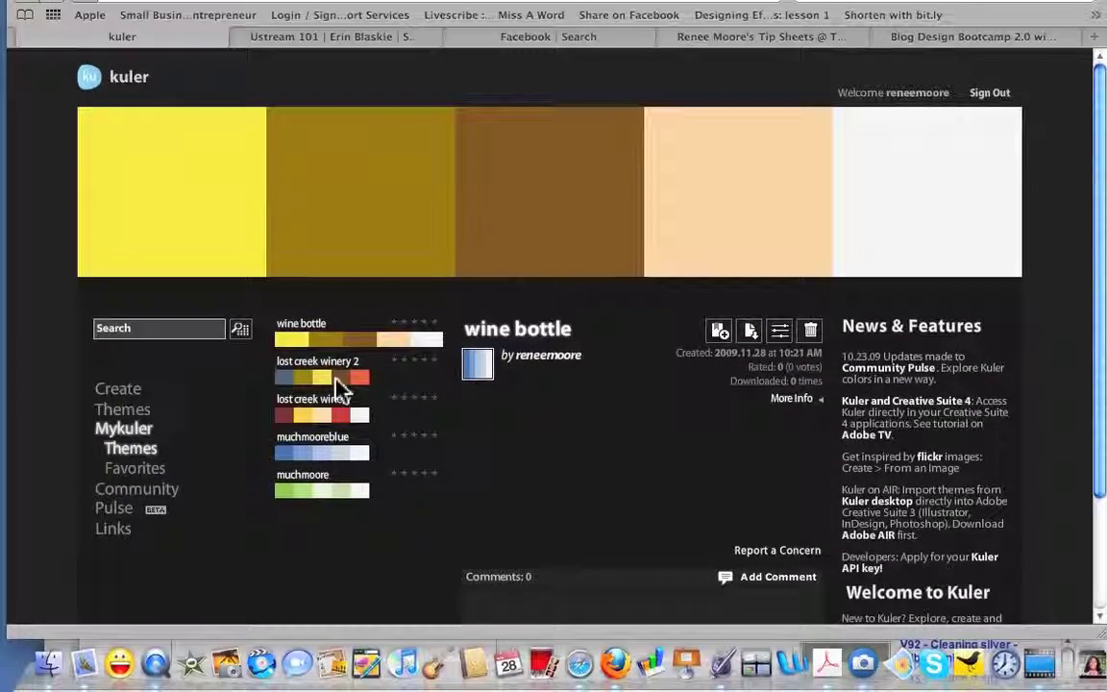
Step: Display the saved theme "lost creek winery 2" from the list of own themes
{"action": "left_click", "coordinate": [336, 379]}
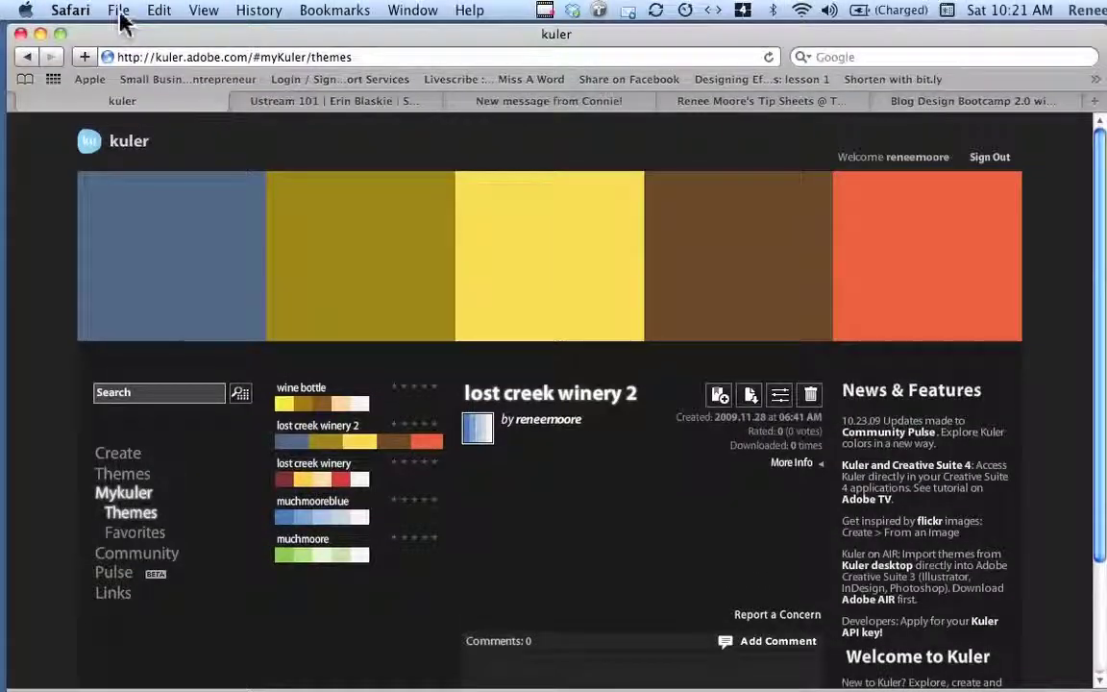
{"action": "left_click", "coordinate": [119, 11]}
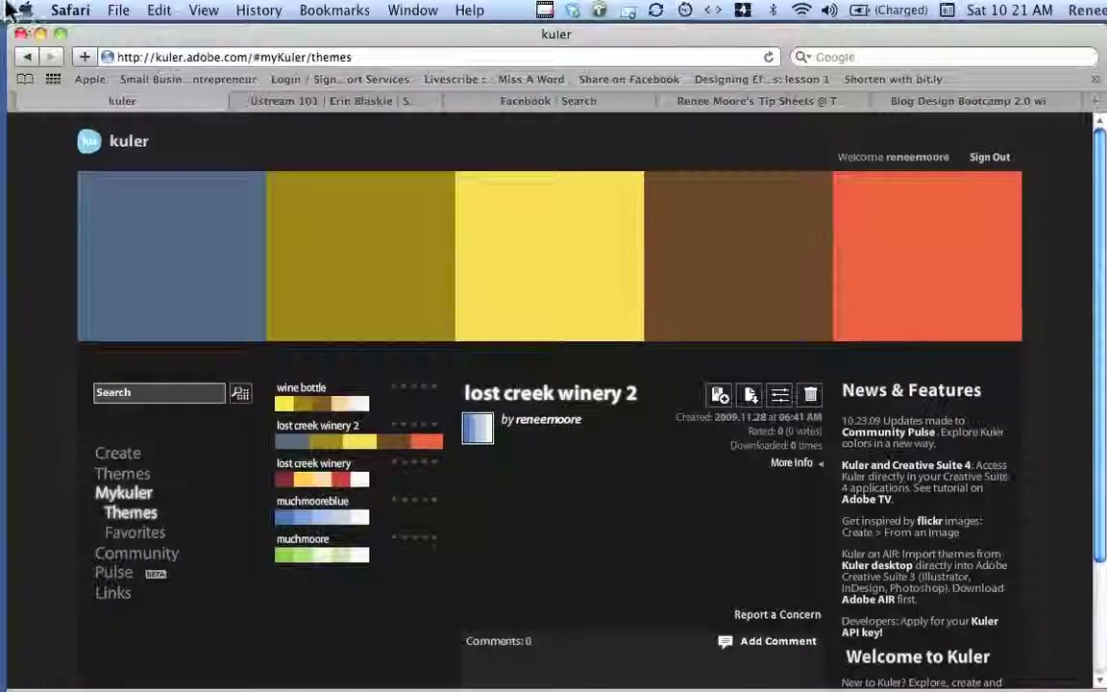
{"action": "mouse_move", "coordinate": [1, 1]}
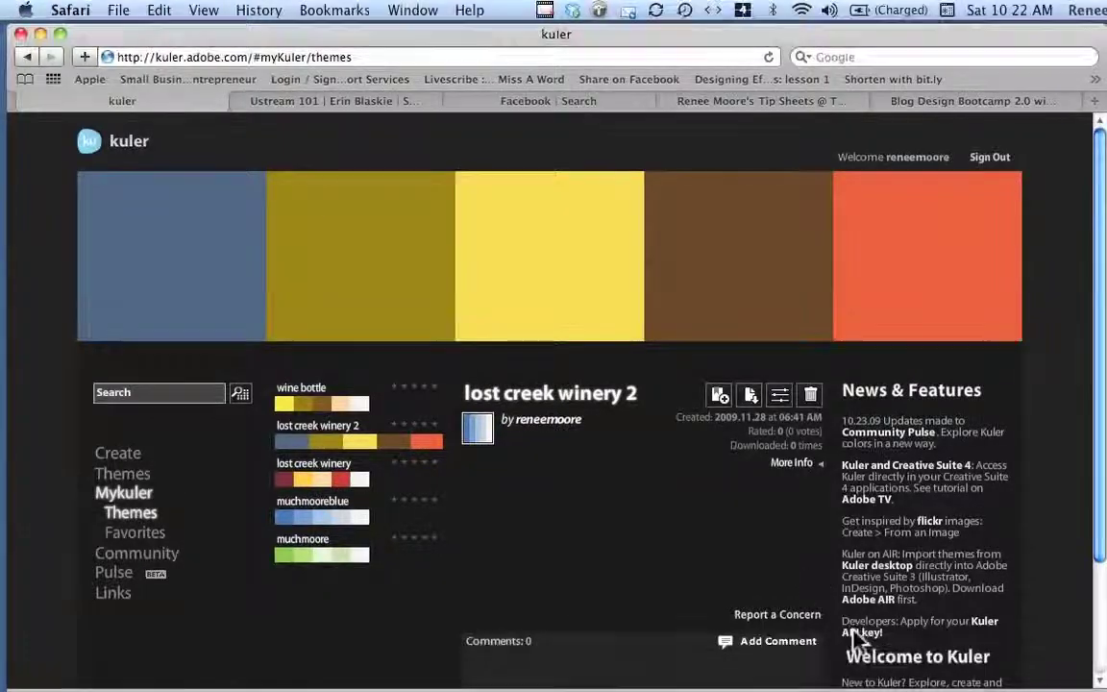
Step: Switch to Photoshop Elements and examine the theme's colors in lost creek winery flier.psd, from the headline down to the seminar details
{"action": "left_click", "coordinate": [816, 646]}
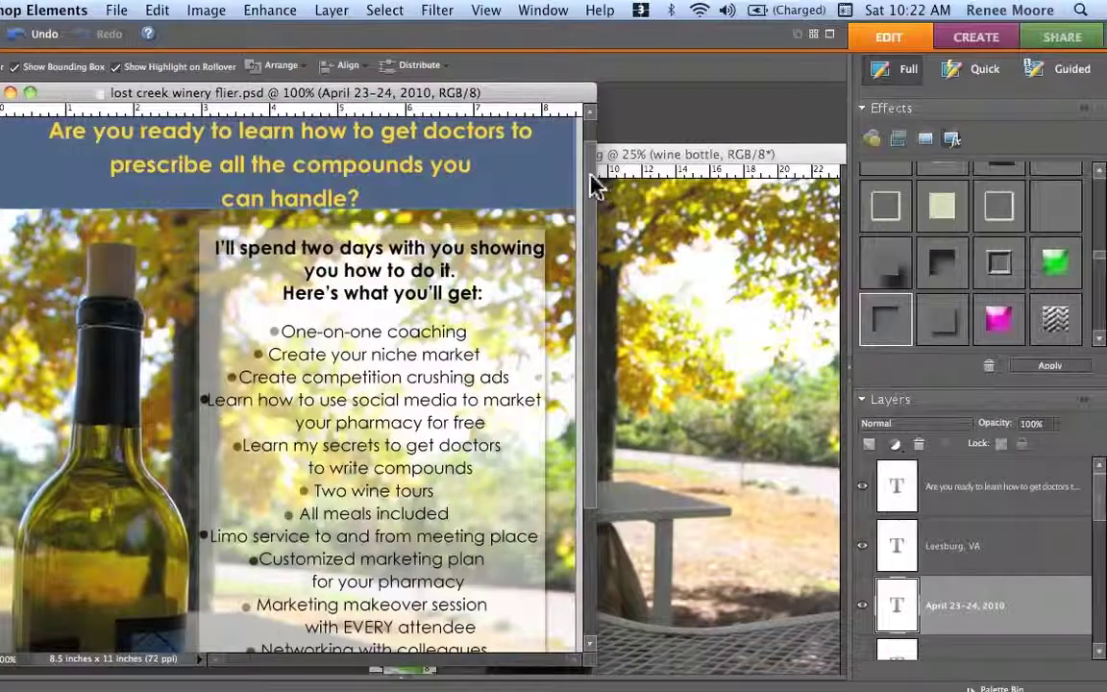
{"action": "left_click_drag", "start_coordinate": [596, 180], "coordinate": [597, 148]}
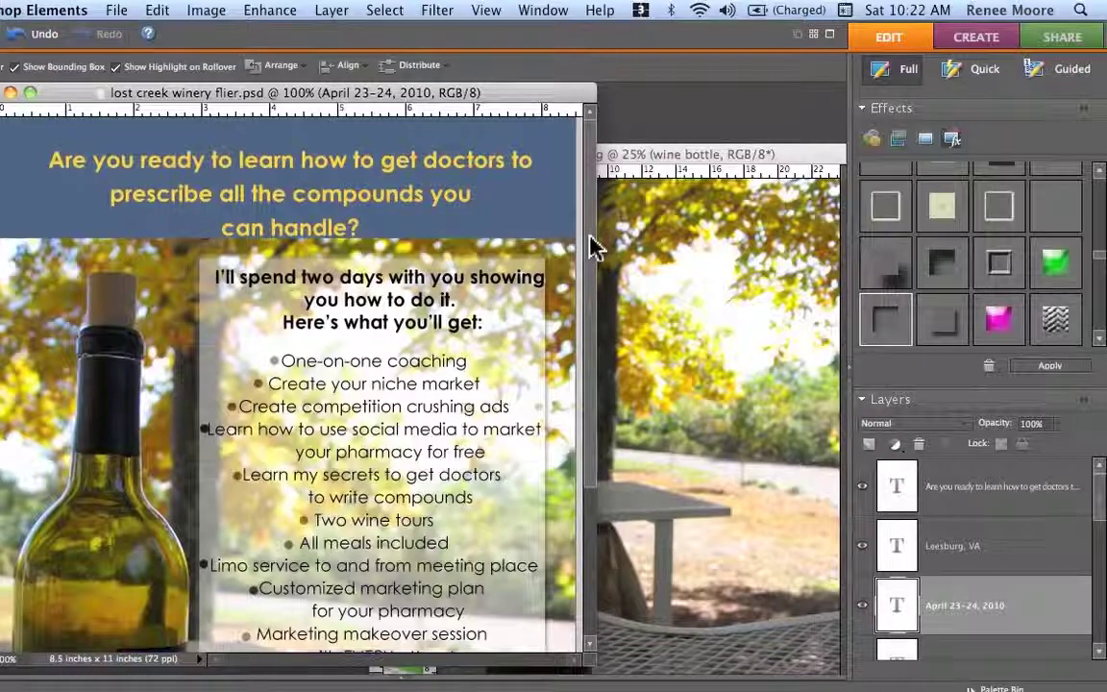
{"action": "left_click_drag", "start_coordinate": [590, 235], "coordinate": [589, 379]}
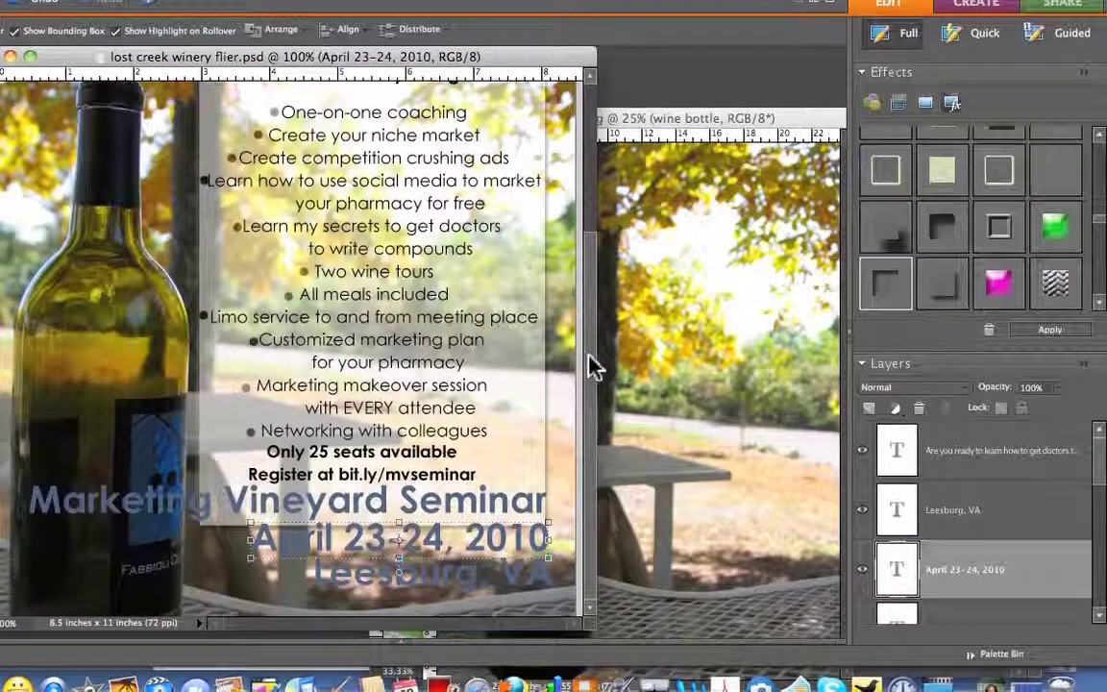
{"action": "left_click_drag", "start_coordinate": [593, 364], "coordinate": [601, 247]}
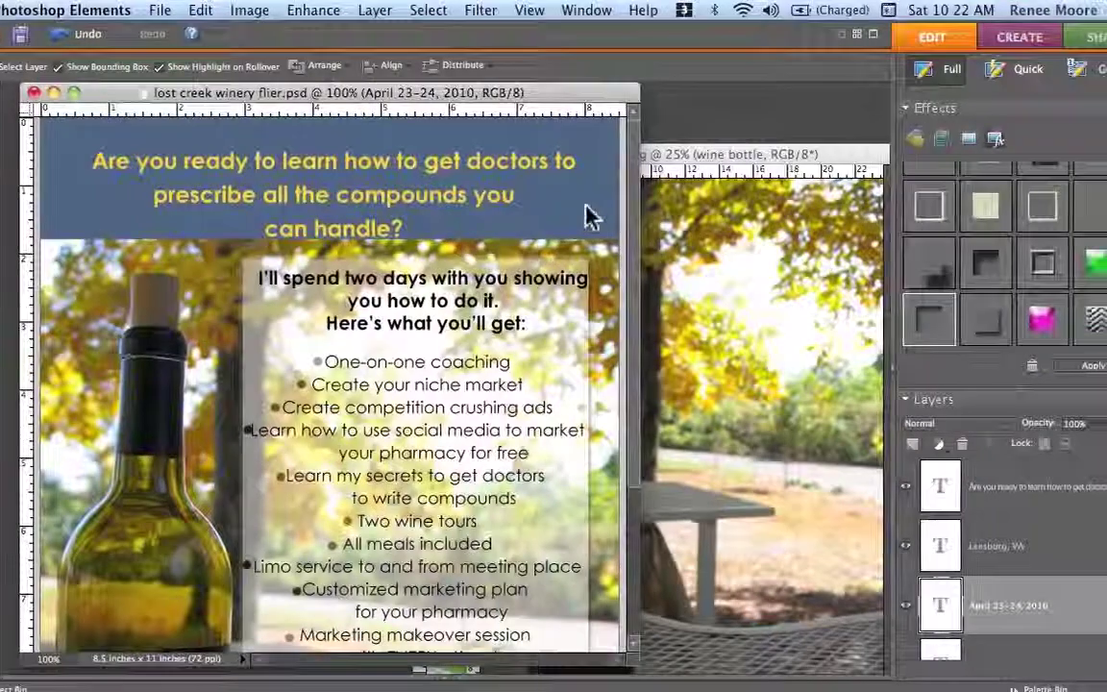
{"action": "left_click_drag", "start_coordinate": [687, 217], "coordinate": [692, 301]}
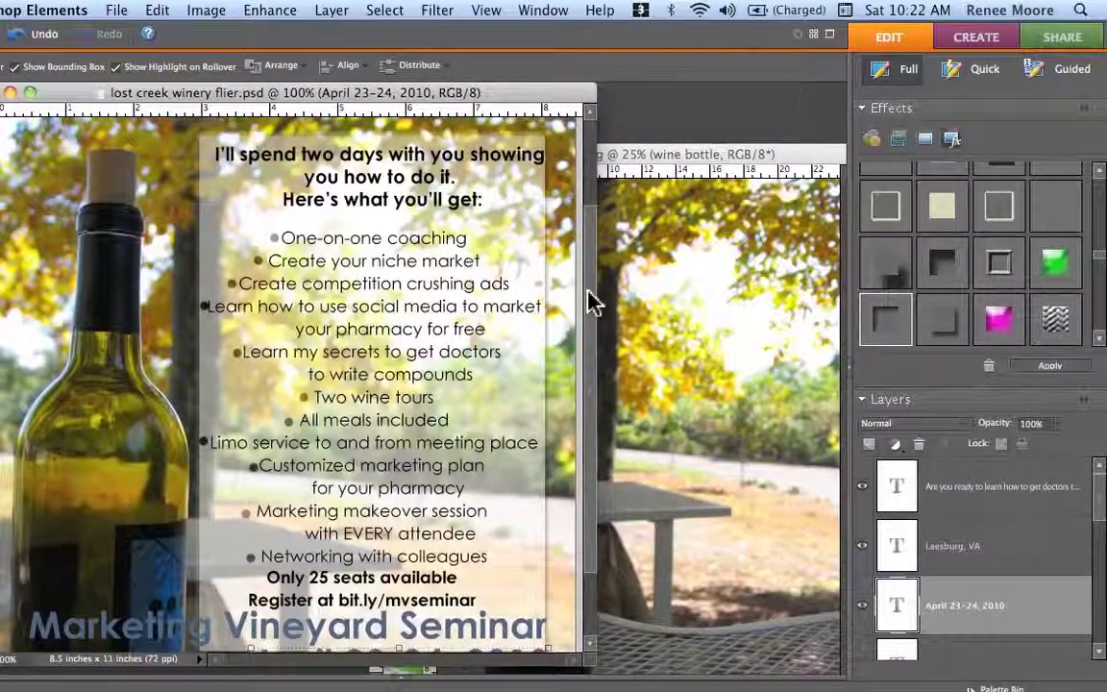
{"action": "left_click_drag", "start_coordinate": [592, 302], "coordinate": [596, 338]}
{"action": "scroll", "coordinate": [592, 278], "scroll_direction": "up", "scroll_amount": 3}
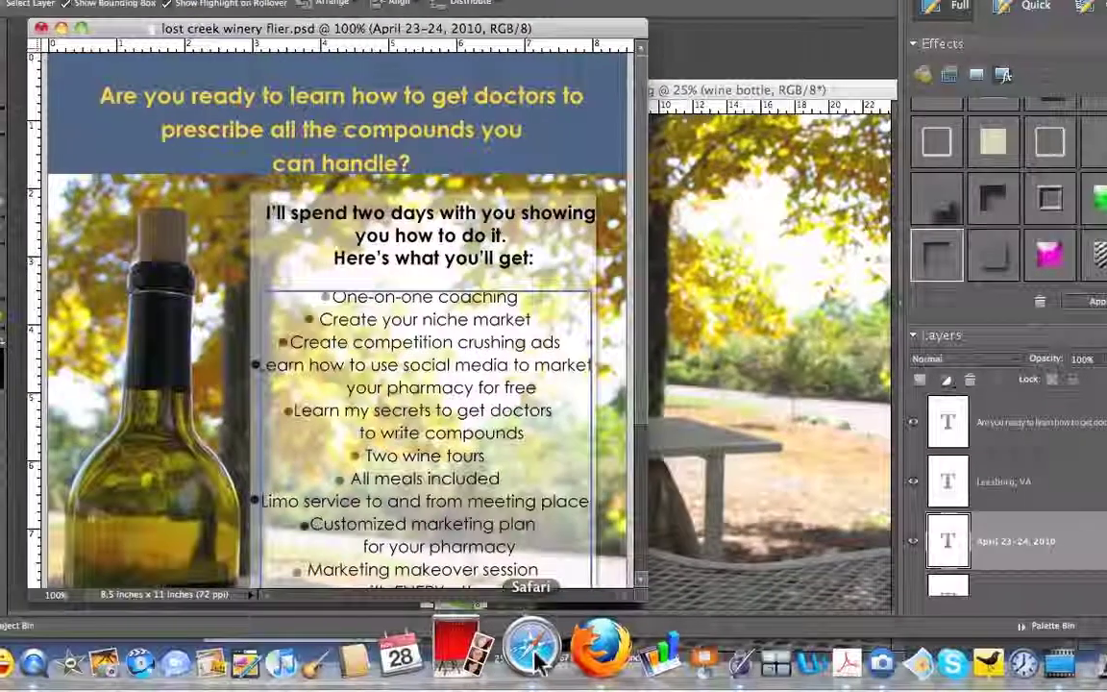
Step: Switch back to Kuler in Safari and open the "lost creek winery 2" theme for editing to examine its swatches' RGB and HEX values
{"action": "left_click", "coordinate": [534, 663]}
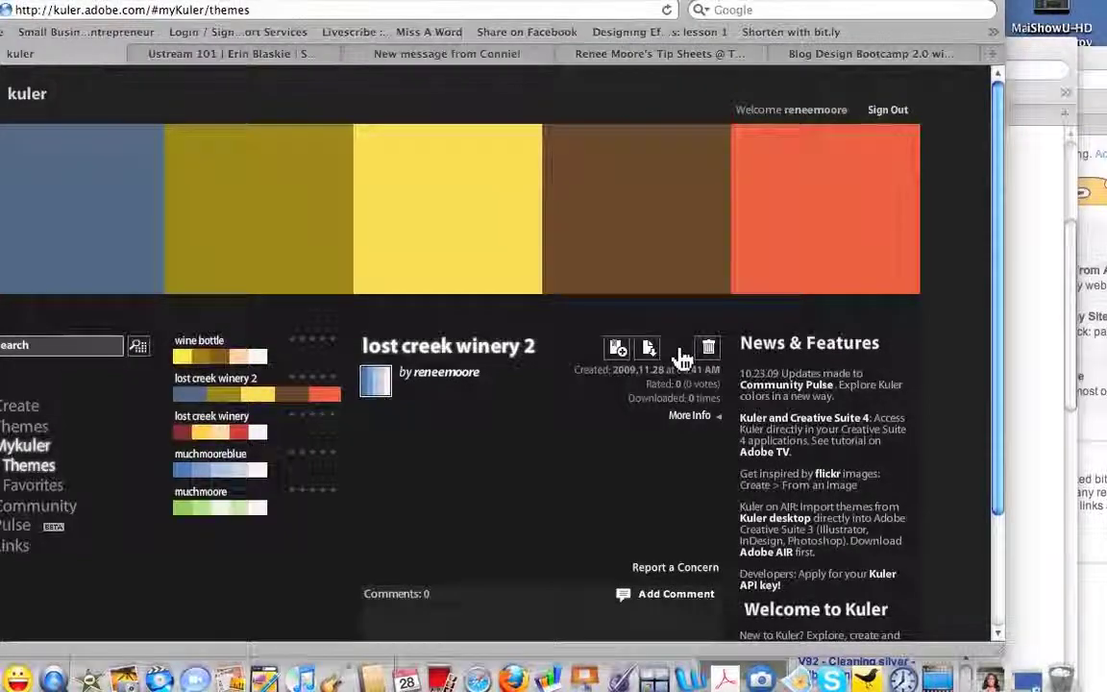
{"action": "left_click", "coordinate": [680, 358]}
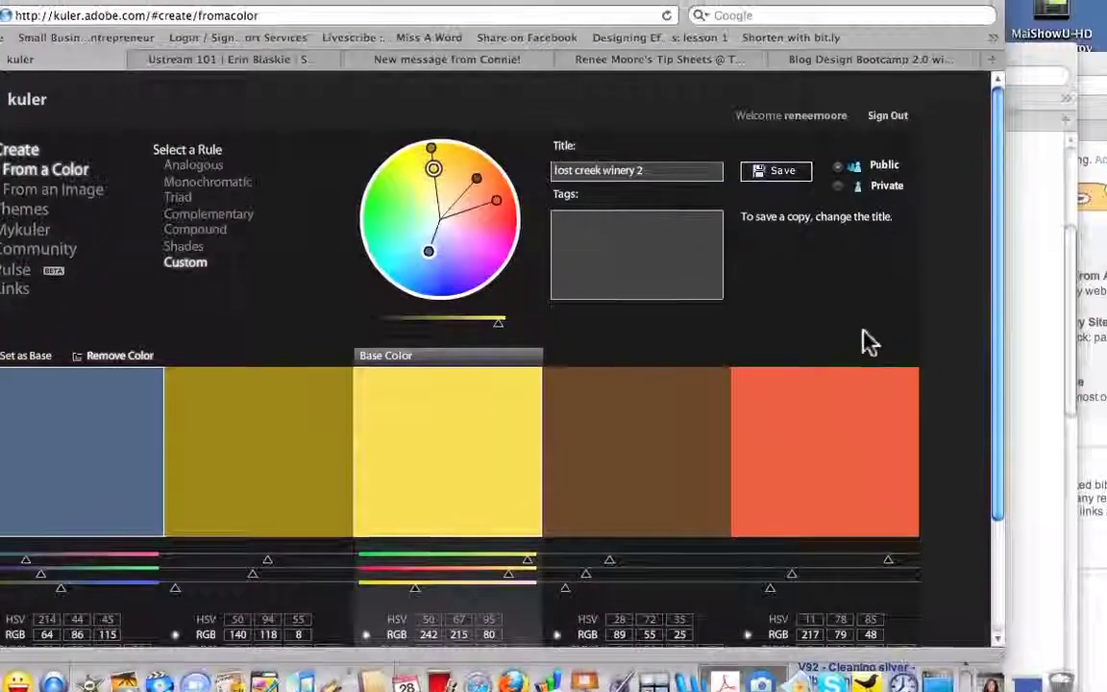
{"action": "scroll", "coordinate": [858, 340], "scroll_direction": "down", "scroll_amount": 3}
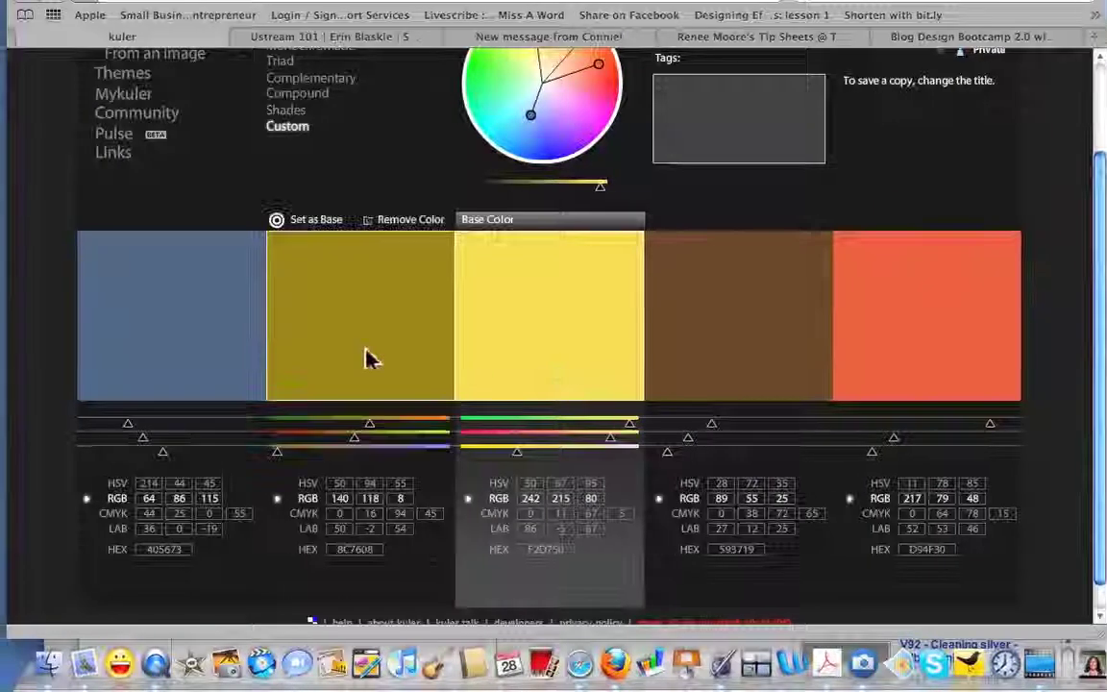
{"action": "mouse_move", "coordinate": [173, 377]}
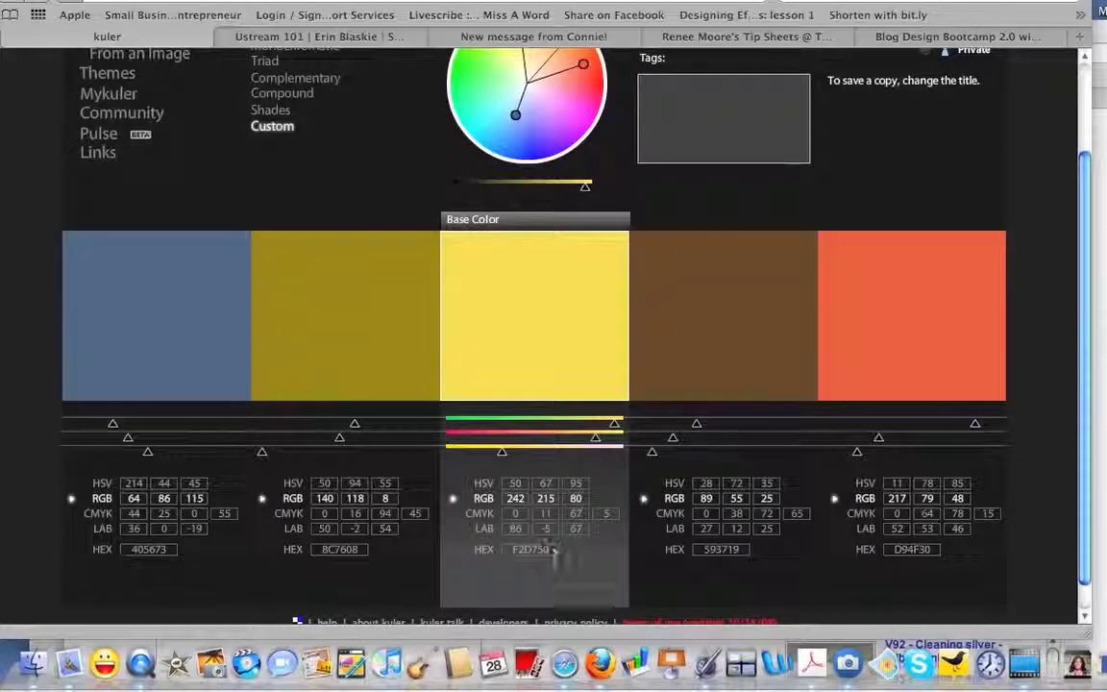
{"action": "scroll", "coordinate": [554, 549], "scroll_direction": "up", "scroll_amount": 3}
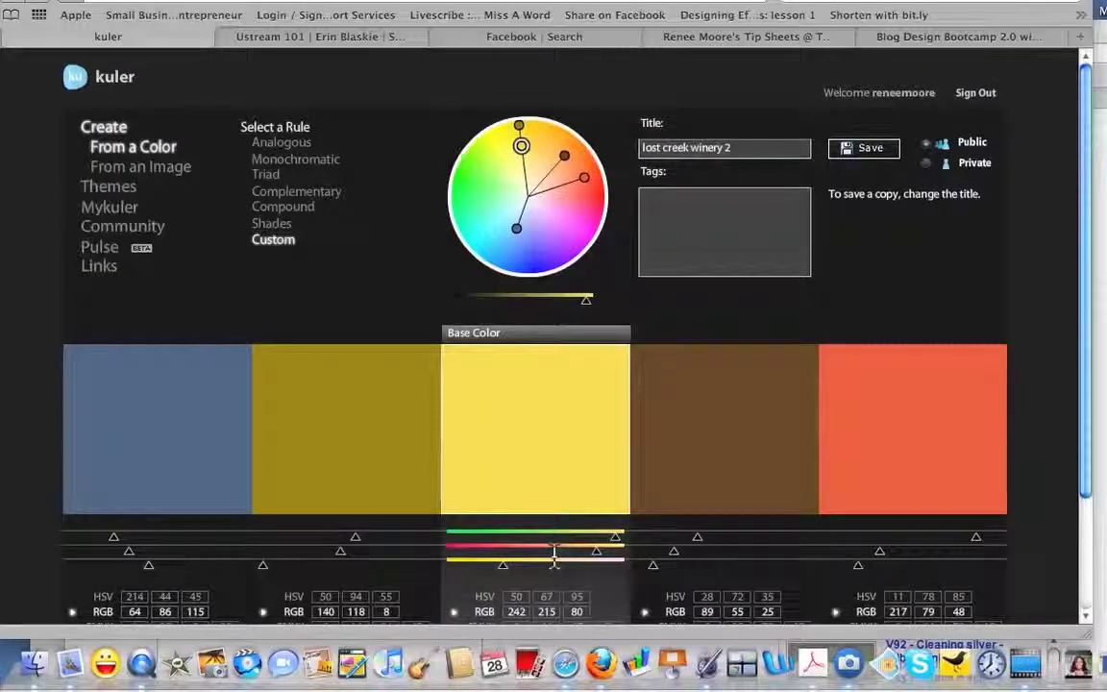